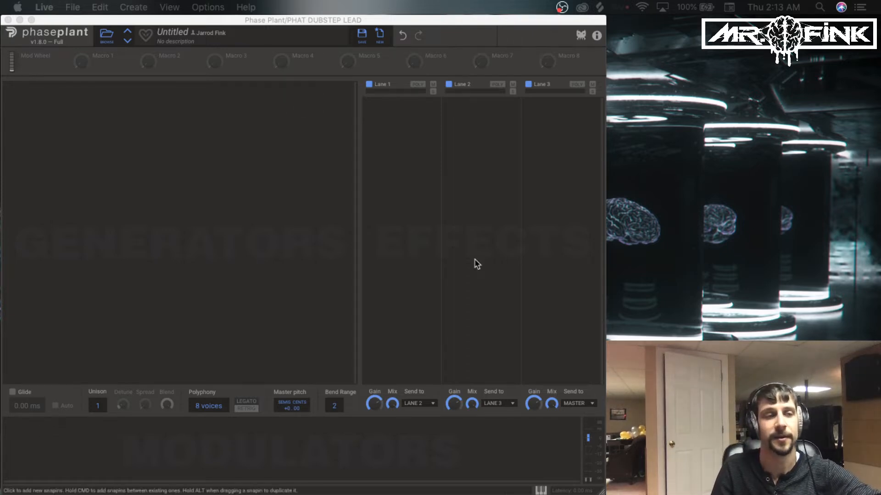
# Add a Wavetable generator to the empty generators area.
pyautogui.click(155, 215)
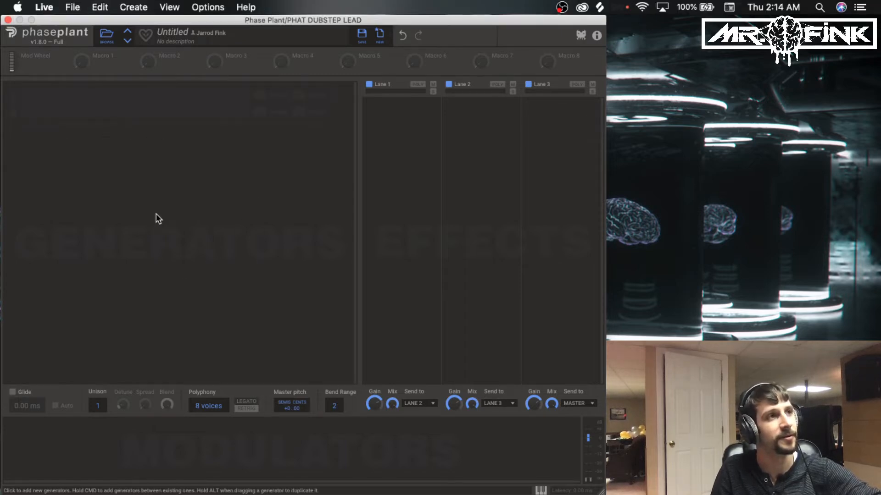
pyautogui.click(134, 113)
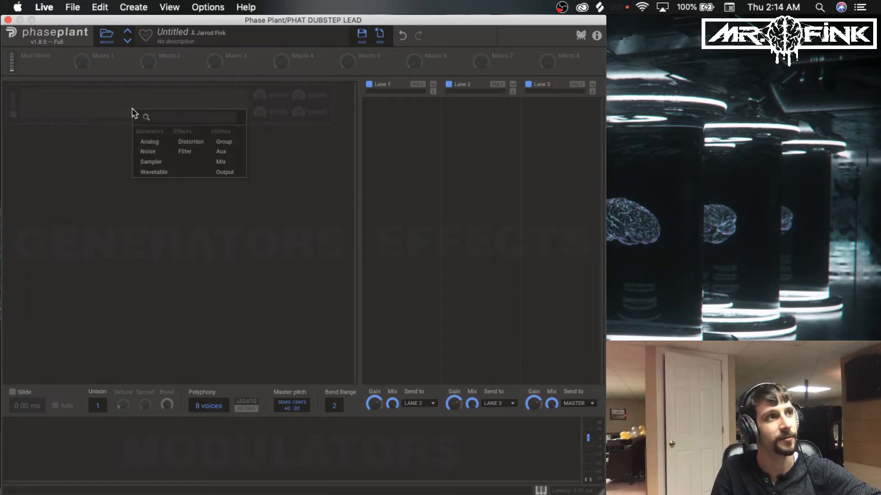
pyautogui.click(154, 172)
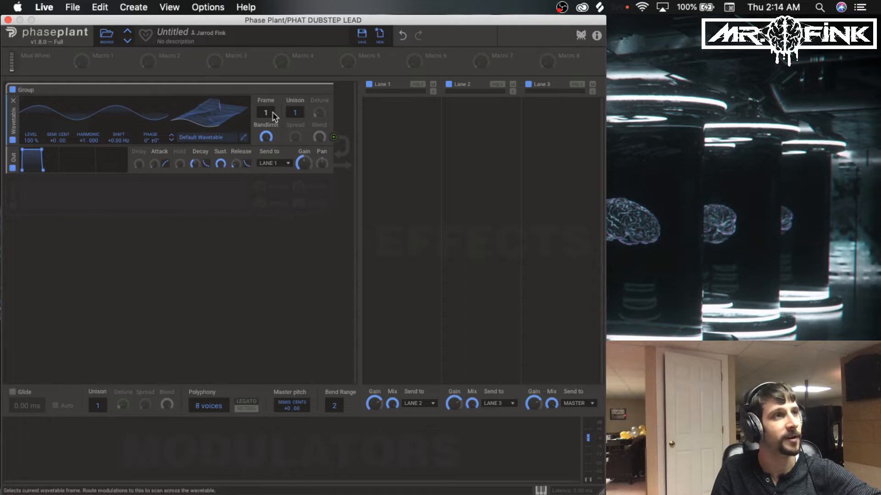
pyautogui.moveTo(269, 116)
pyautogui.mouseDown()
pyautogui.moveTo(269, 73)
pyautogui.moveTo(270, 116)
pyautogui.mouseUp()
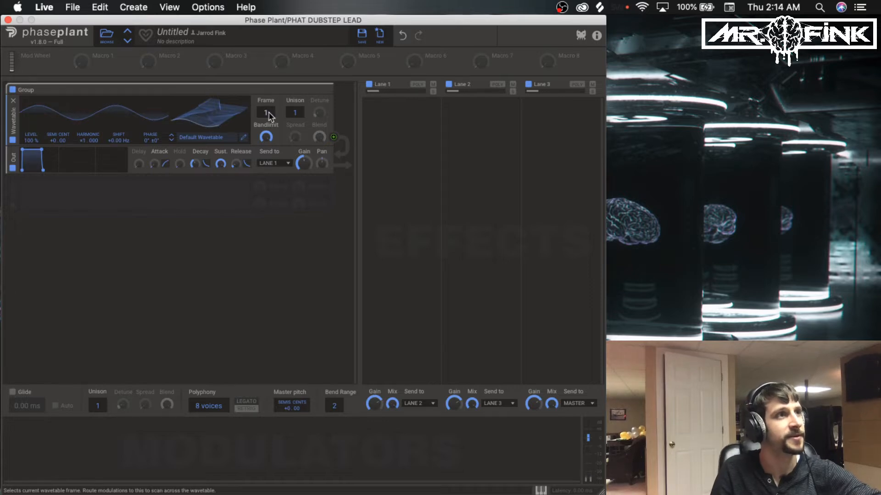
# Add an Analog oscillator beneath the Wavetable generator's output.
pyautogui.click(89, 207)
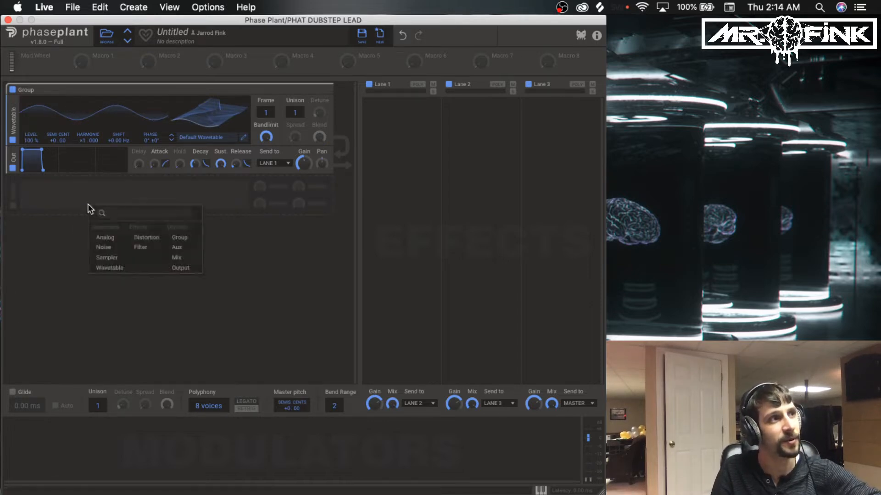
pyautogui.click(103, 237)
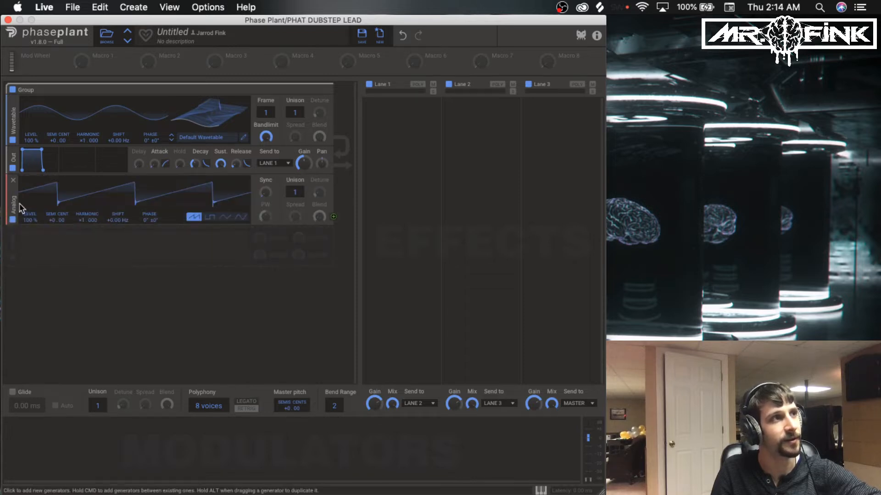
pyautogui.moveTo(11, 206)
pyautogui.mouseDown()
pyautogui.moveTo(8, 163)
pyautogui.moveTo(14, 219)
pyautogui.mouseUp()
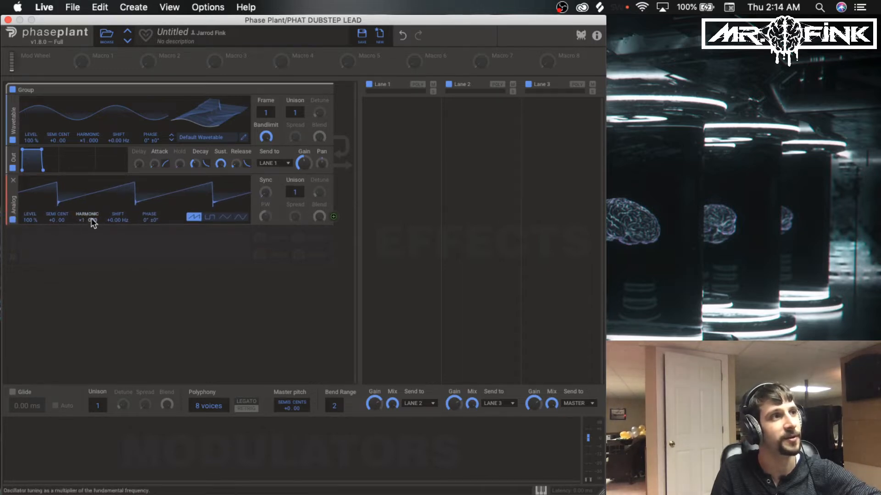
# Route the Analog oscillator's output to the Wavetable's phase and raise the modulation amount.
pyautogui.click(334, 217)
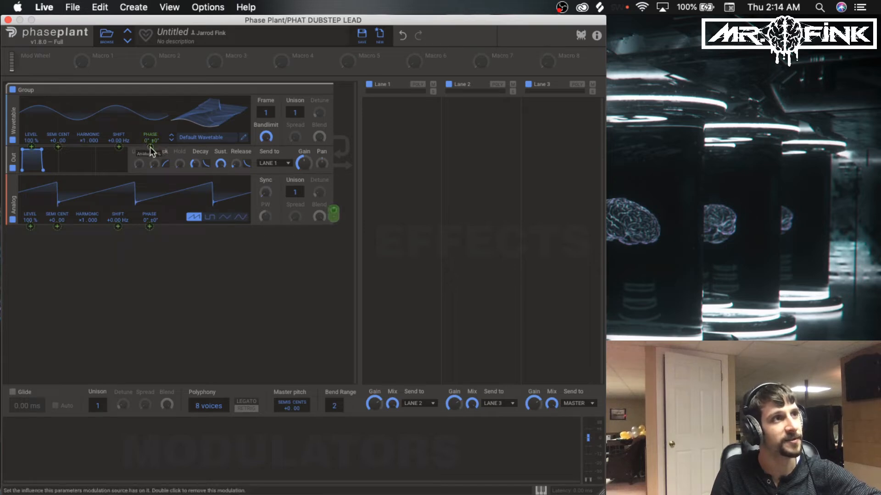
pyautogui.click(150, 147)
pyautogui.moveTo(150, 146); pyautogui.dragTo(150, 140)
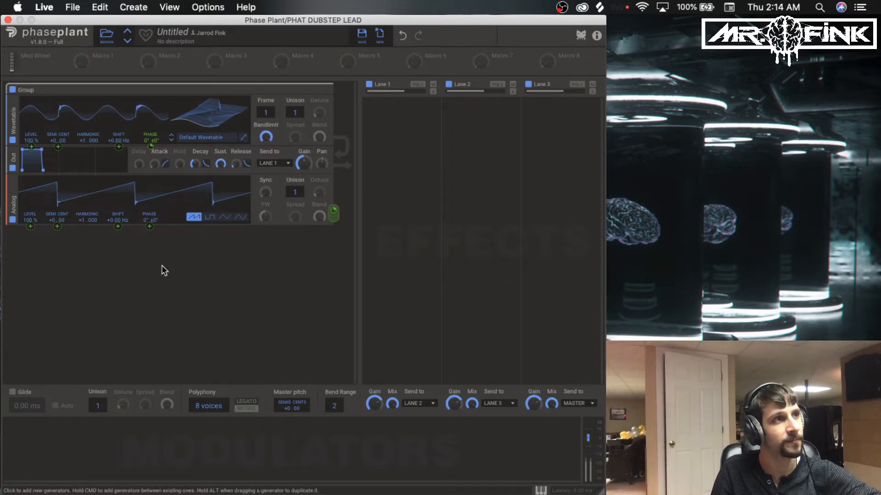
# Load the Melting Square wavetable from the factory Squares folder and fine-tune the phase modulation amount.
pyautogui.click(213, 138)
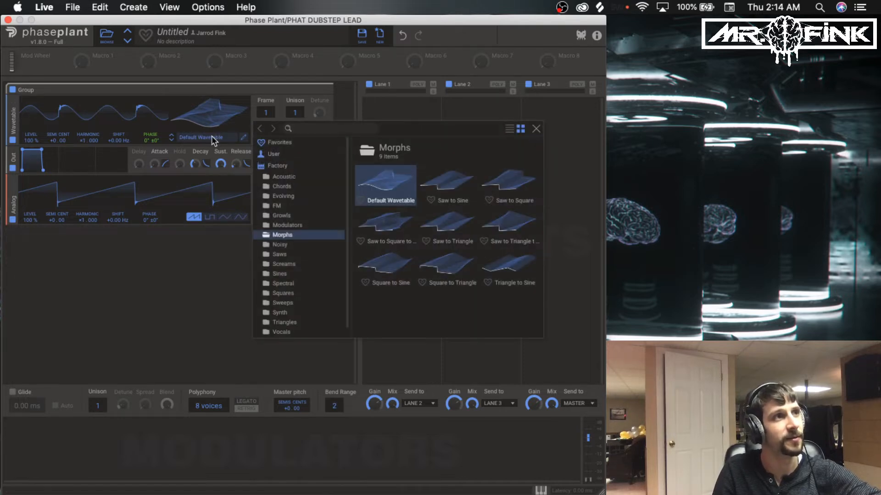
pyautogui.click(287, 294)
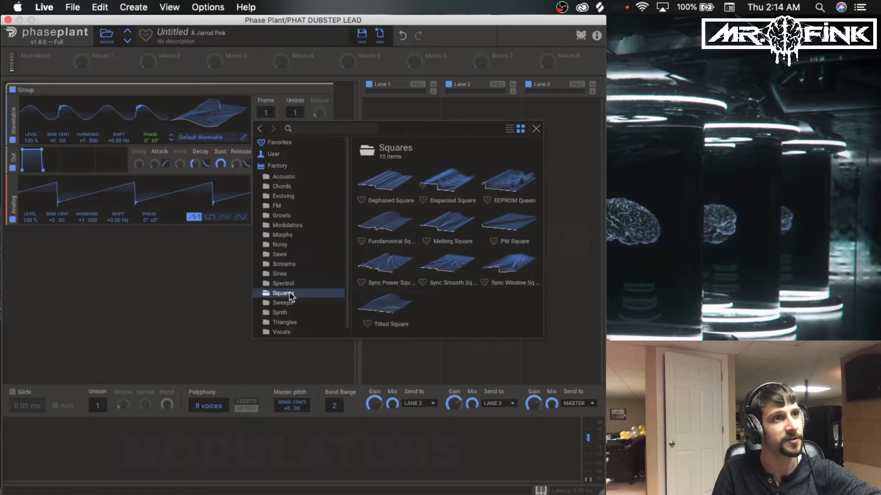
pyautogui.click(452, 230)
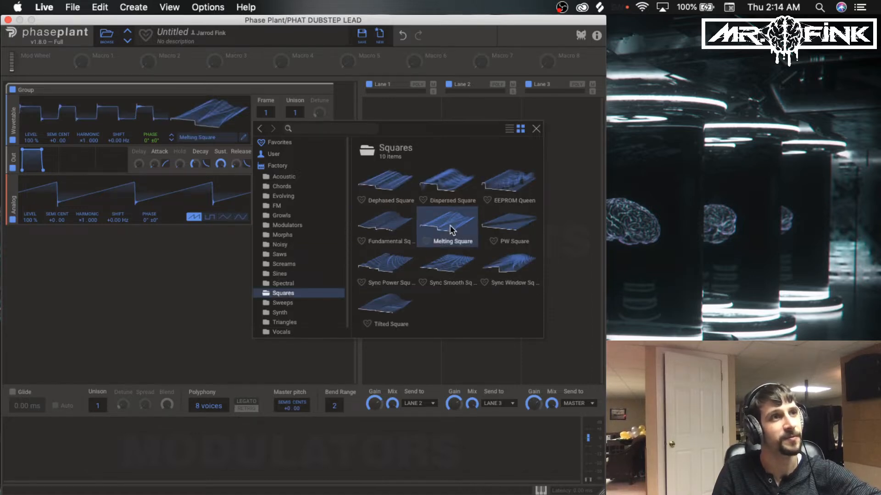
pyautogui.click(179, 318)
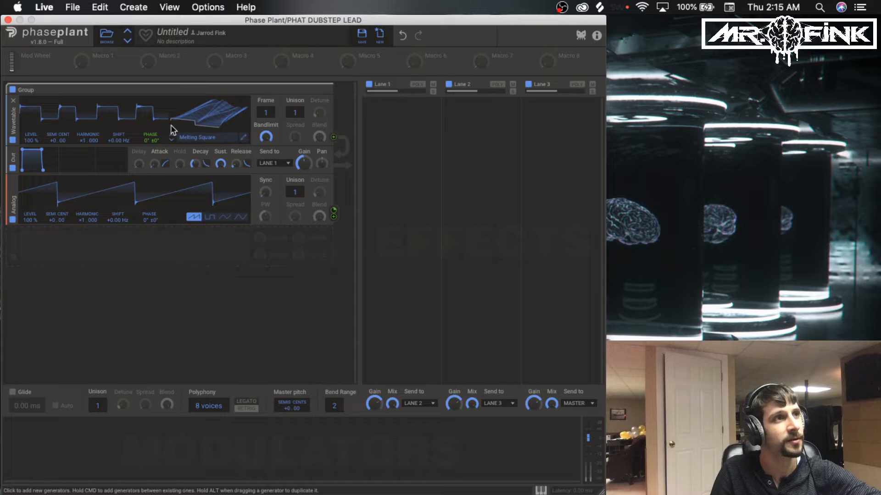
pyautogui.moveTo(150, 145); pyautogui.dragTo(151, 146)
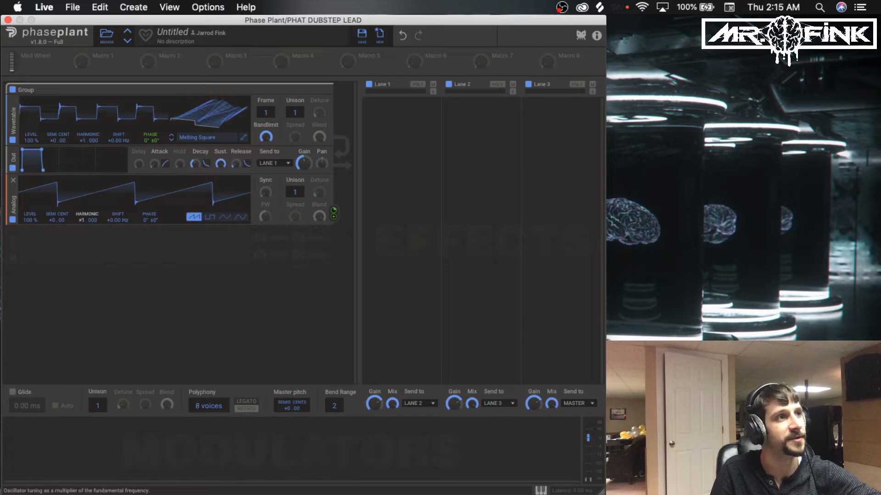
# Try Analog oscillator harmonics up to 12, then settle on a harmonic of 2.000.
pyautogui.moveTo(82, 220); pyautogui.dragTo(83, 215)
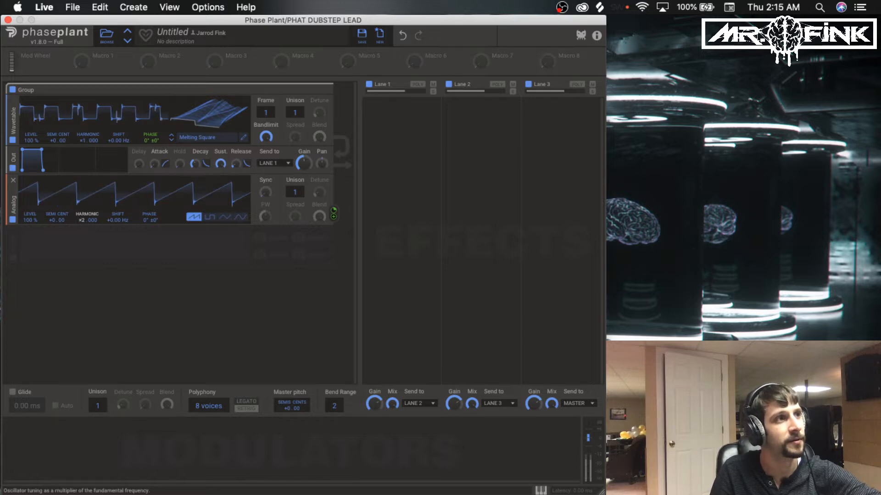
pyautogui.moveTo(82, 215); pyautogui.dragTo(83, 192)
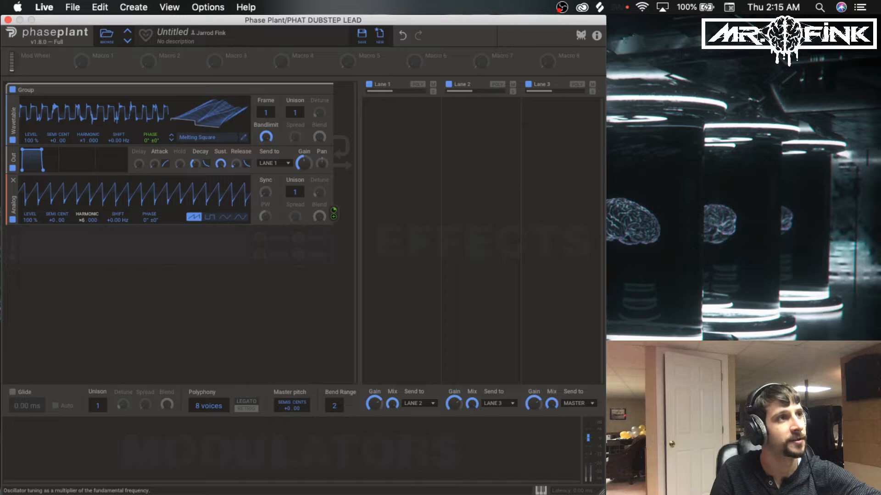
pyautogui.moveTo(82, 193); pyautogui.dragTo(82, 159)
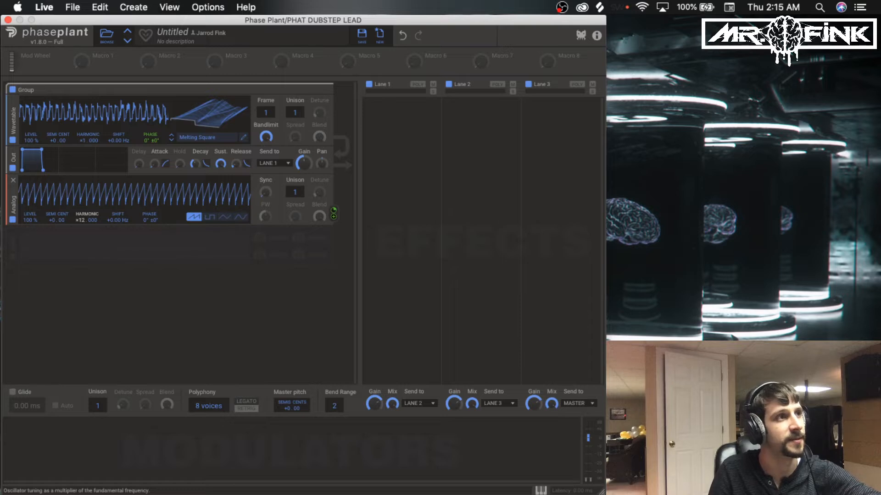
pyautogui.moveTo(87, 217); pyautogui.dragTo(87, 230)
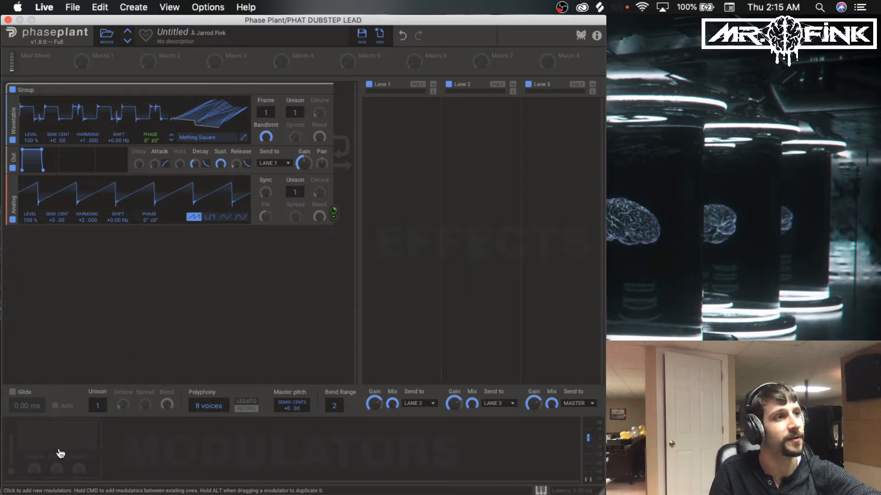
# Add an LFO modulator and sync its rate to the tempo at 4/16.
pyautogui.click(53, 450)
pyautogui.click(64, 469)
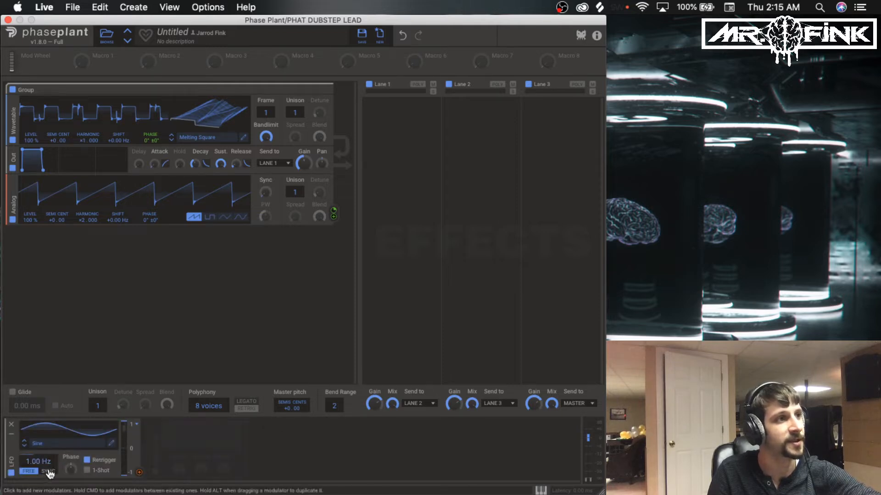
pyautogui.click(49, 472)
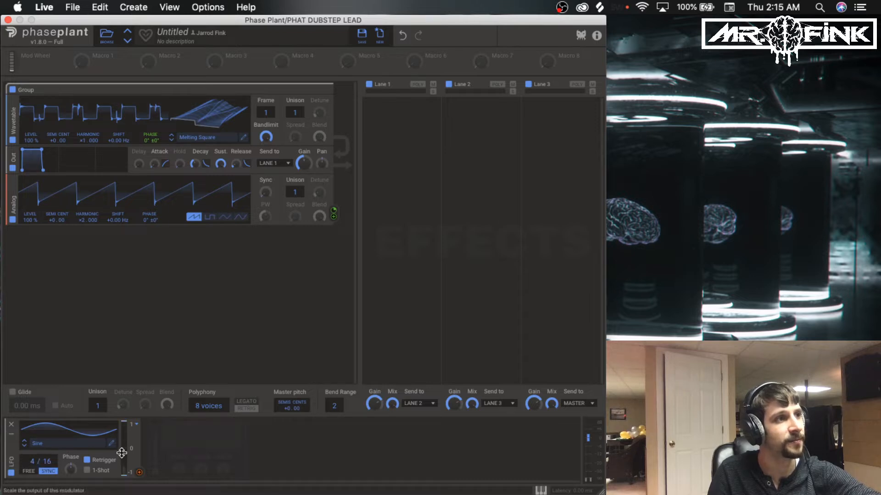
# Open the LFO's shape for editing and load the Syncopated shape from the factory Wubs folder.
pyautogui.click(111, 444)
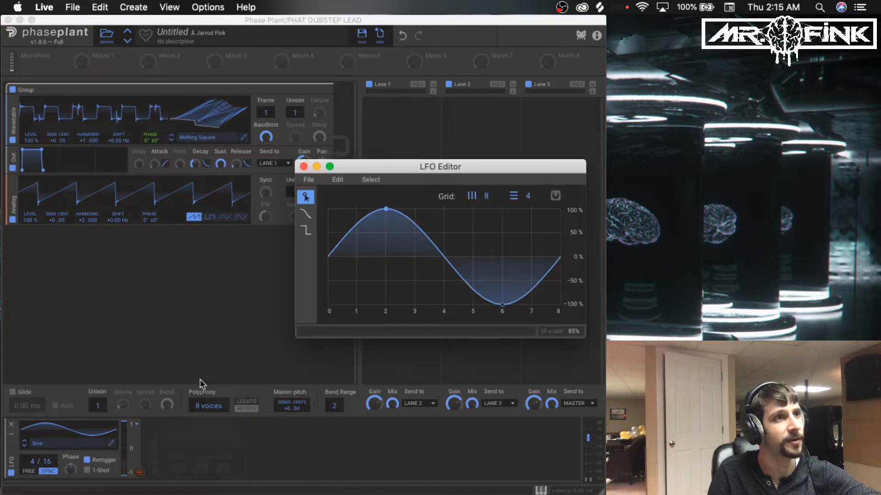
pyautogui.moveTo(449, 166); pyautogui.dragTo(357, 154)
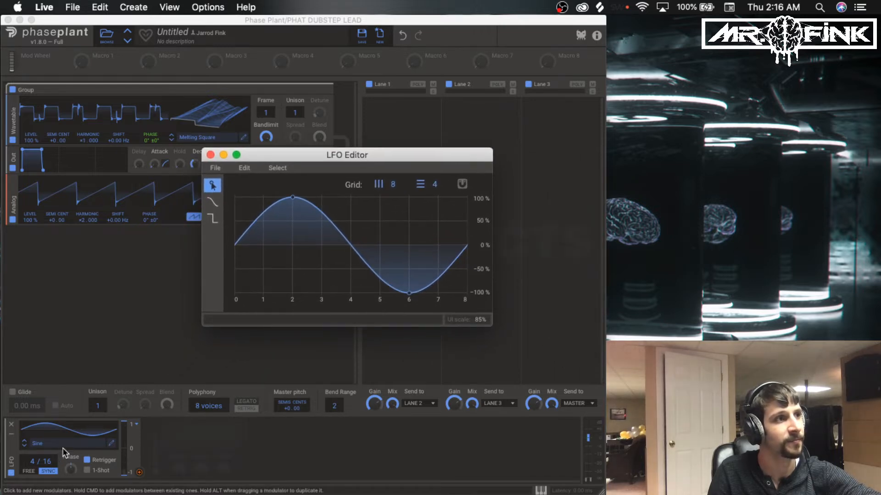
pyautogui.click(62, 445)
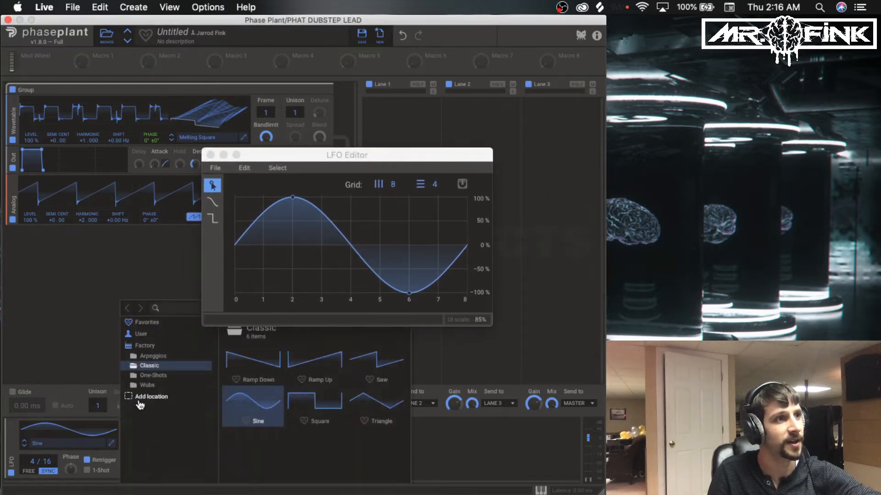
pyautogui.click(151, 385)
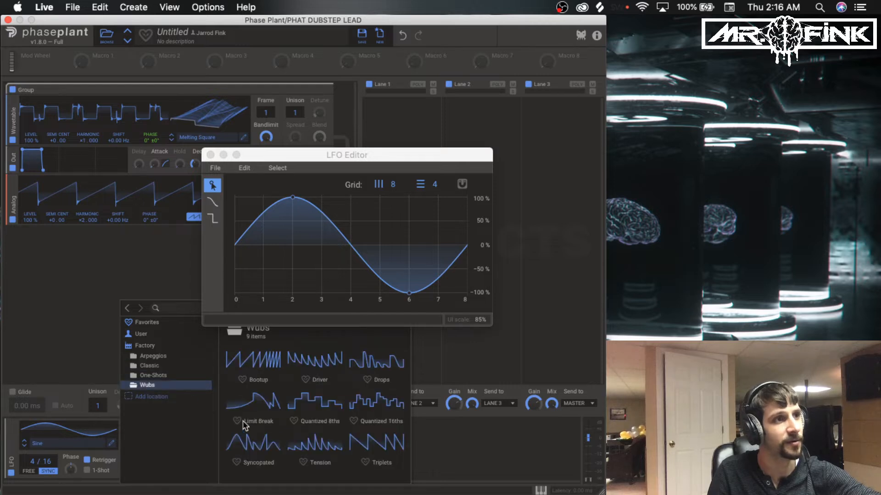
pyautogui.click(254, 453)
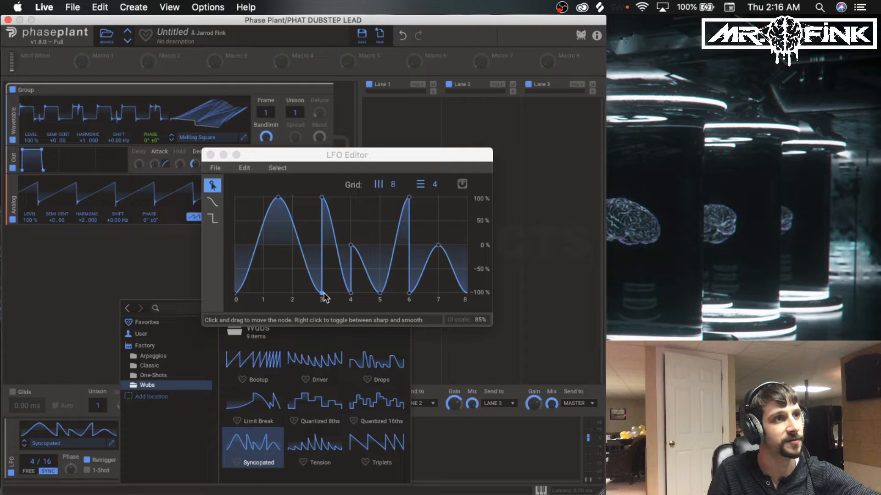
# Move the LFO's low node to grid position 2, its first peak near the start, and lower the second peak to 50%.
pyautogui.moveTo(324, 296); pyautogui.dragTo(294, 300)
pyautogui.moveTo(279, 197); pyautogui.dragTo(245, 195)
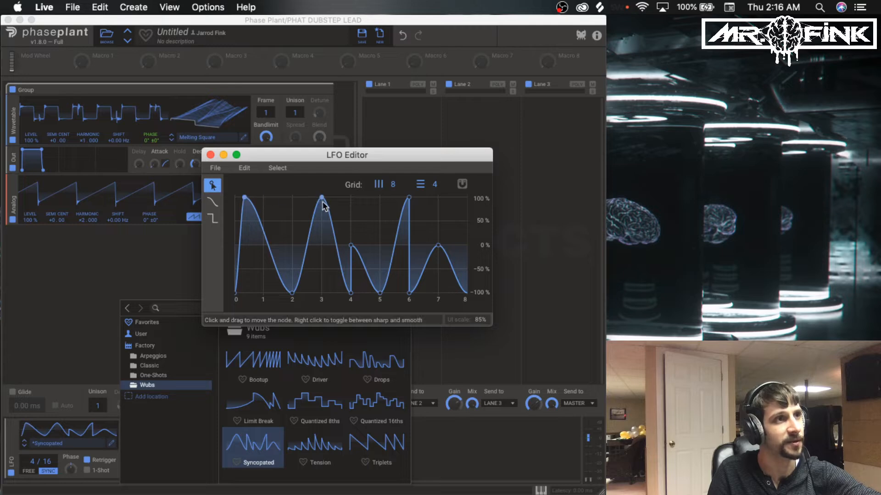
pyautogui.moveTo(321, 198); pyautogui.dragTo(320, 225)
pyautogui.moveTo(320, 222); pyautogui.dragTo(322, 221)
# Form a single 100% peak at grid position 5, remove the extra node at 6, and raise the last peak to about 45%.
pyautogui.moveTo(351, 246); pyautogui.dragTo(391, 199)
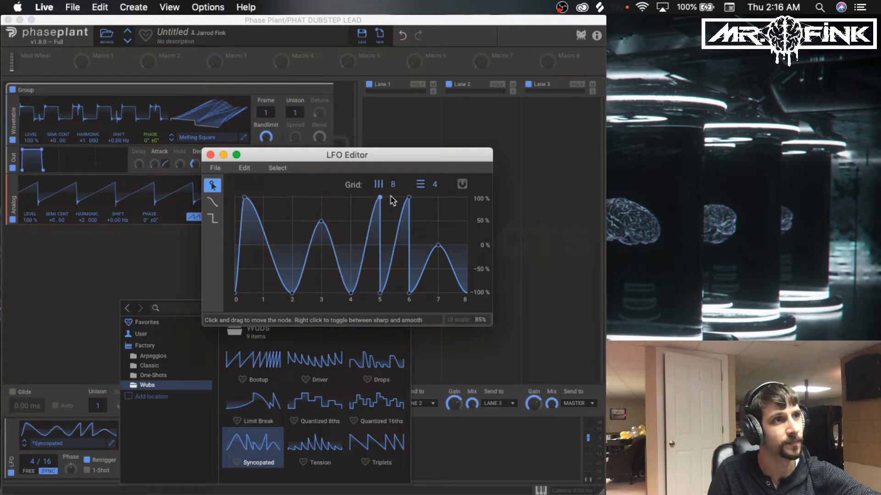
pyautogui.moveTo(384, 287); pyautogui.dragTo(409, 199)
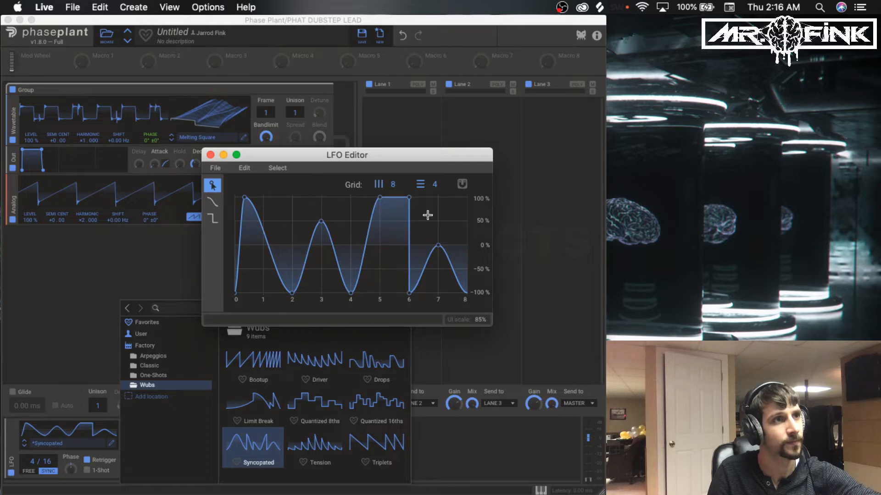
pyautogui.doubleClick(409, 198)
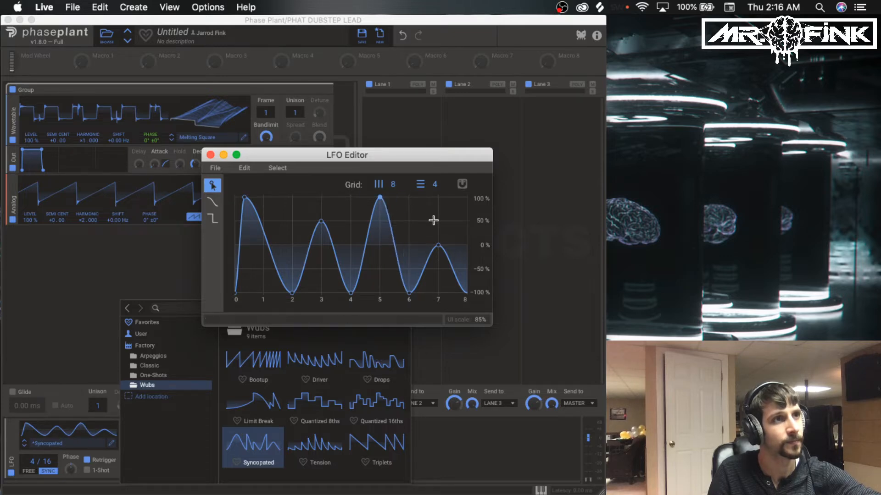
pyautogui.moveTo(433, 246); pyautogui.dragTo(433, 224)
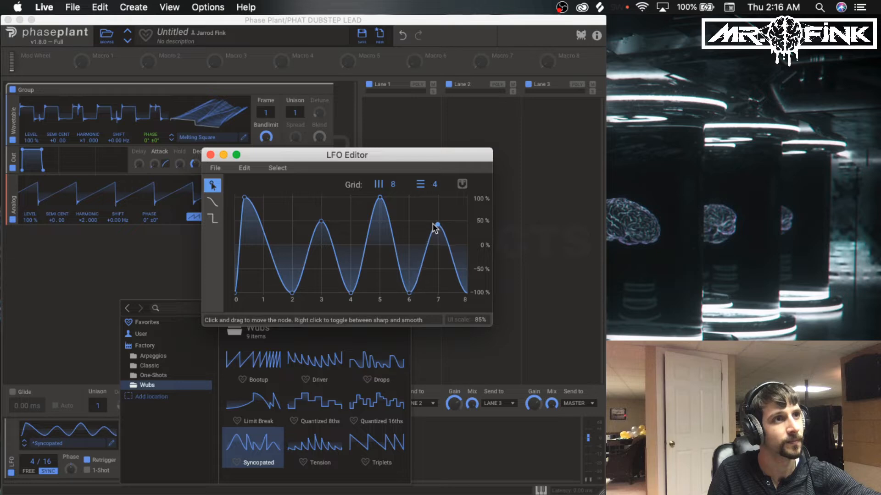
# Move the LFO's second peak just past grid position 2 and add a curve node on its falling slope at about 3.4.
pyautogui.moveTo(321, 222); pyautogui.dragTo(298, 222)
pyautogui.moveTo(322, 253); pyautogui.dragTo(333, 245)
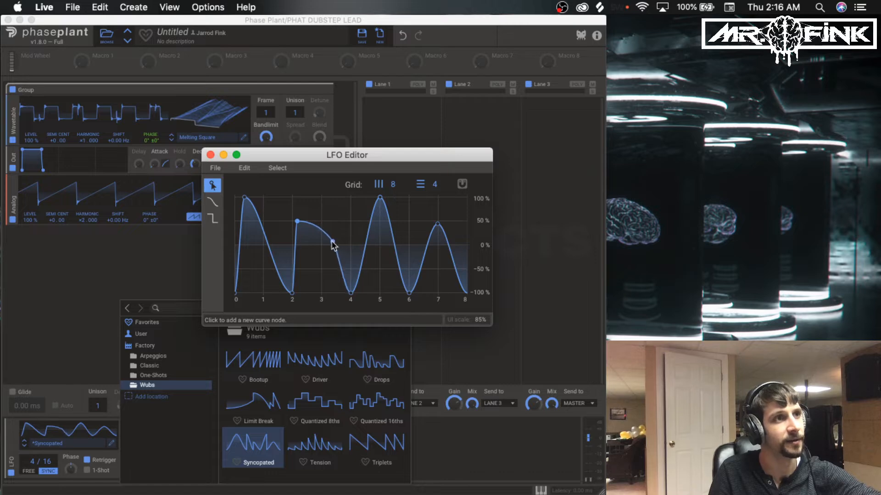
pyautogui.doubleClick(397, 264)
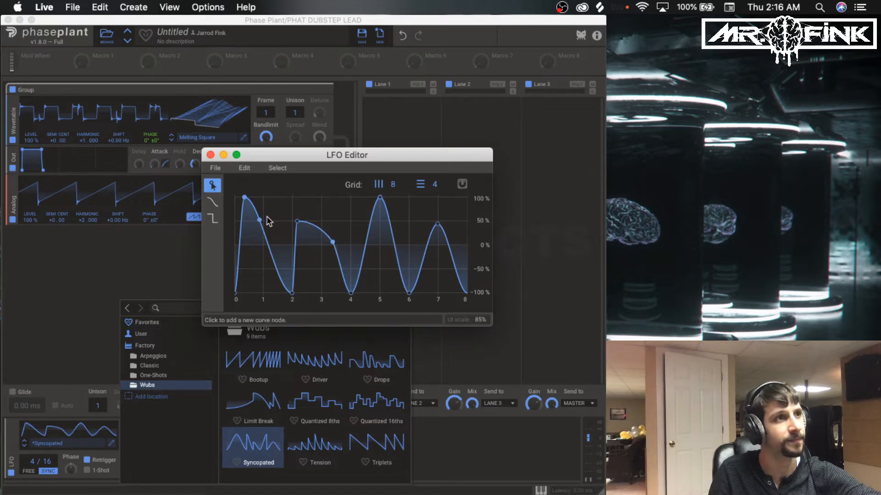
# Lower the LFO's first peak to about 85% and third to about 70%, and add a curve node near position 1 on the first slope.
pyautogui.moveTo(379, 199)
pyautogui.mouseDown()
pyautogui.moveTo(379, 225)
pyautogui.moveTo(381, 209)
pyautogui.mouseUp()
pyautogui.moveTo(244, 197); pyautogui.dragTo(241, 204)
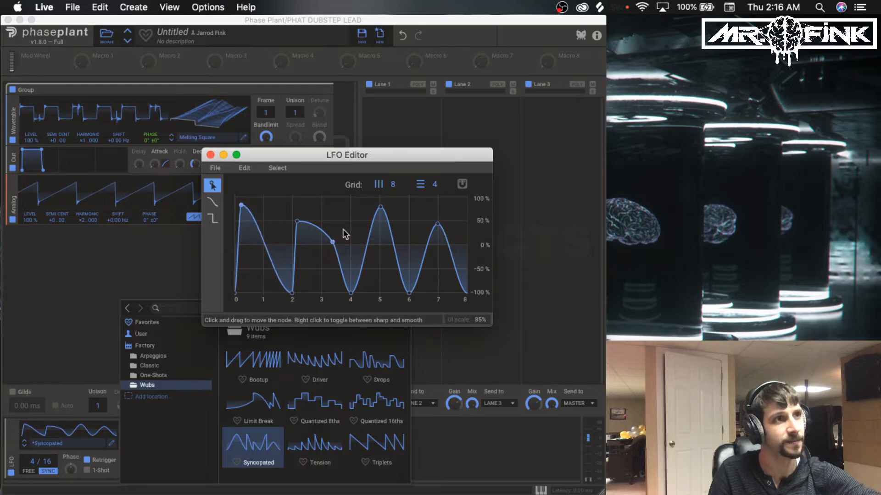
pyautogui.moveTo(299, 226); pyautogui.dragTo(268, 231)
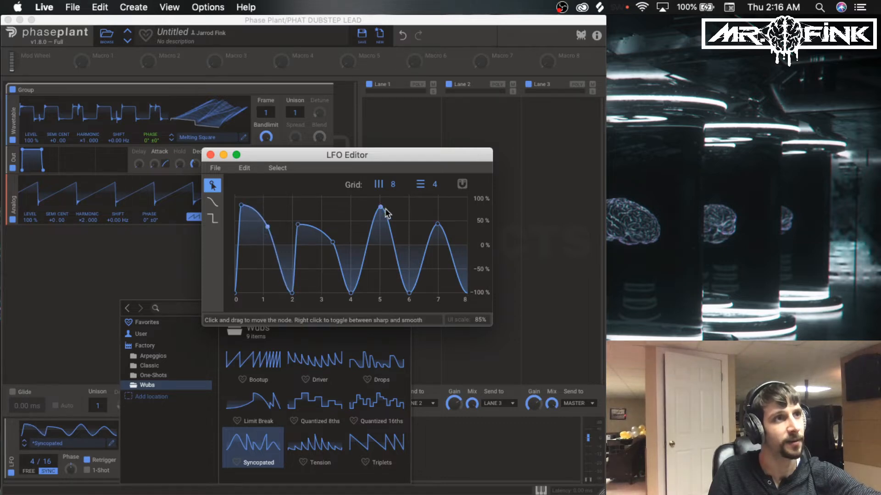
pyautogui.moveTo(378, 209); pyautogui.dragTo(376, 215)
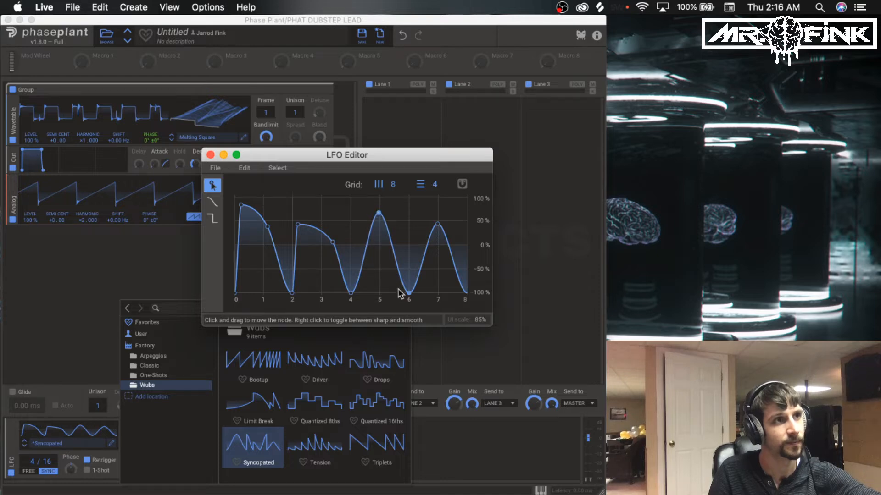
# Move the LFO's last peak to about grid position 6.3 and add curve nodes on the falling slopes of its last two peaks.
pyautogui.moveTo(398, 245); pyautogui.dragTo(403, 236)
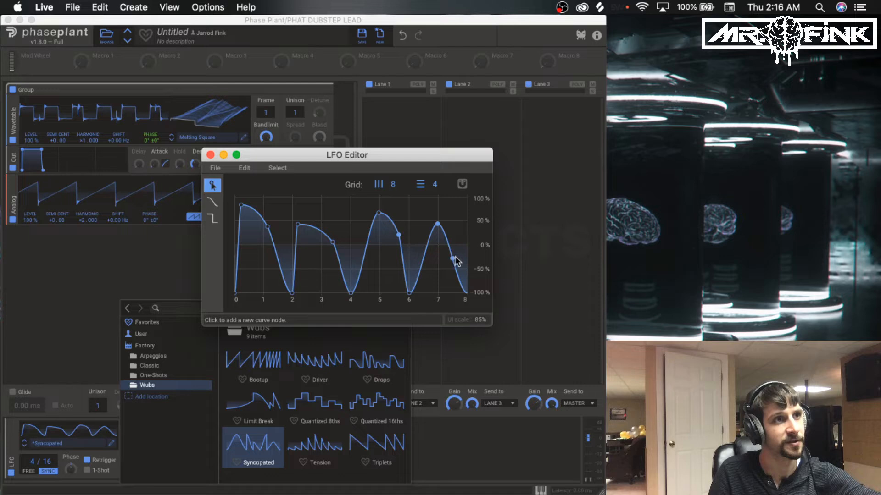
pyautogui.moveTo(437, 224); pyautogui.dragTo(416, 224)
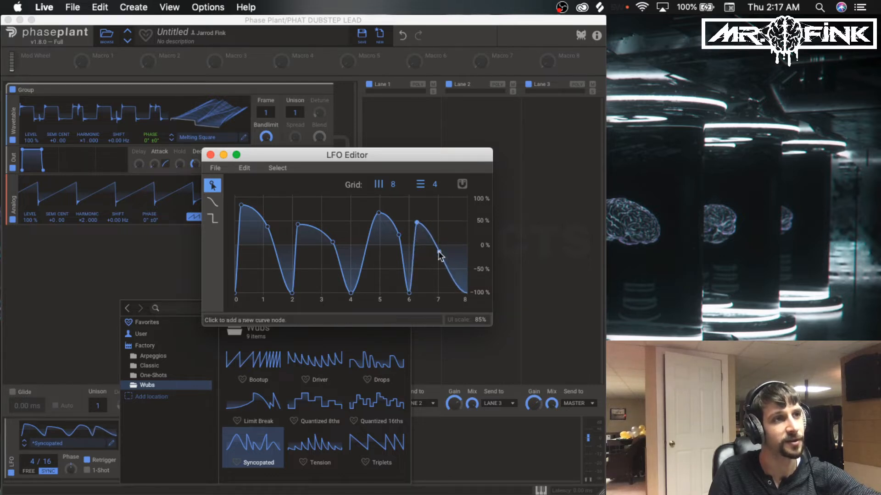
pyautogui.moveTo(443, 262); pyautogui.dragTo(452, 243)
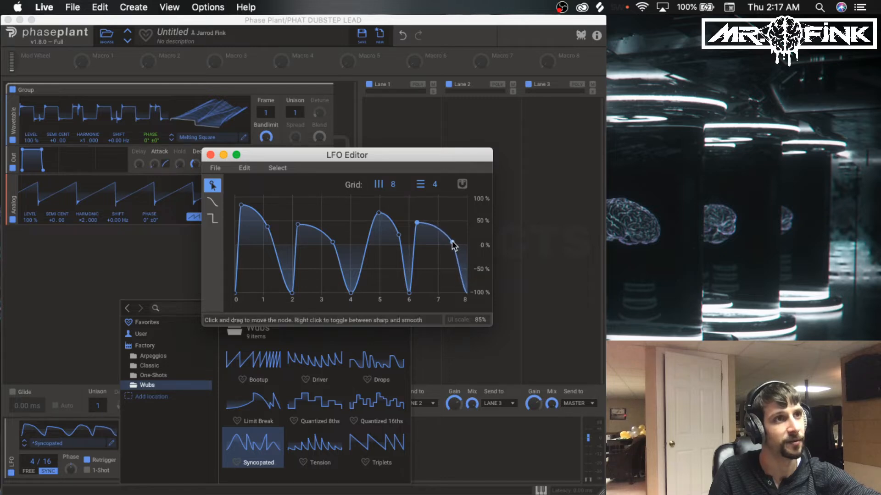
pyautogui.click(210, 155)
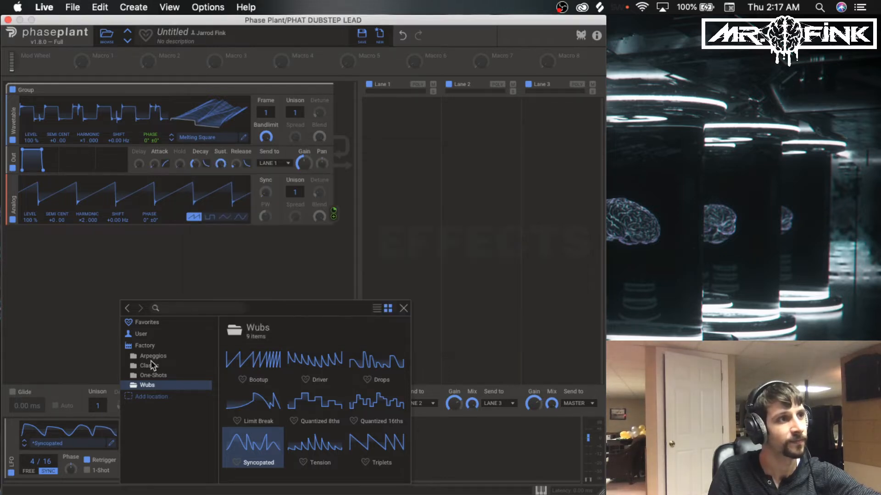
pyautogui.click(404, 309)
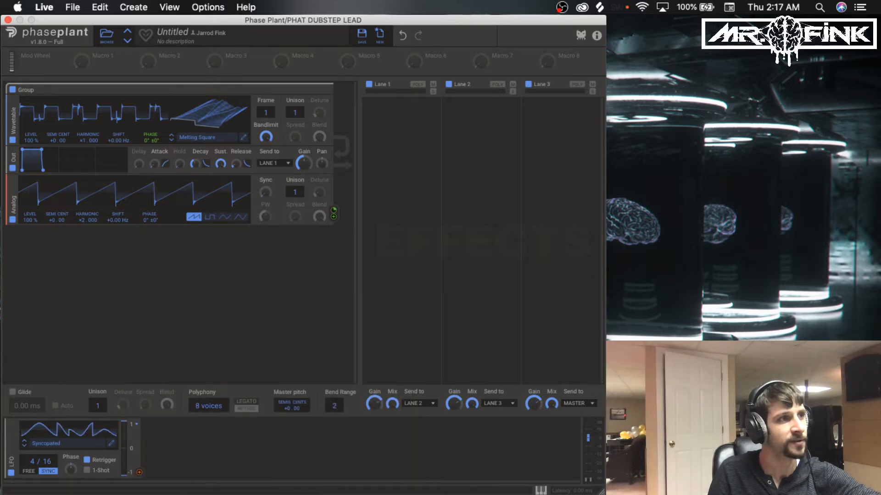
# Reload the Syncopated shape and redraw it with four peaks of about 75, 20, 70 and 15%, dropping to -100% at 2, 4, 6 and 8.
pyautogui.click(72, 449)
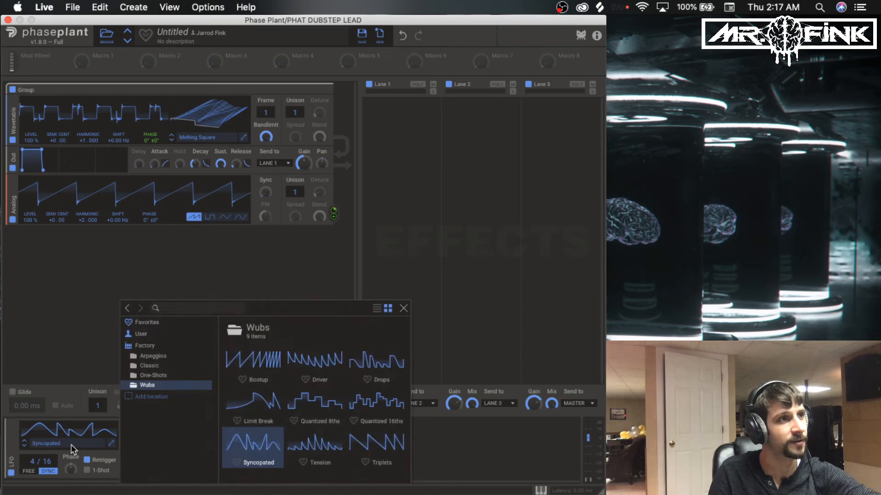
pyautogui.click(260, 442)
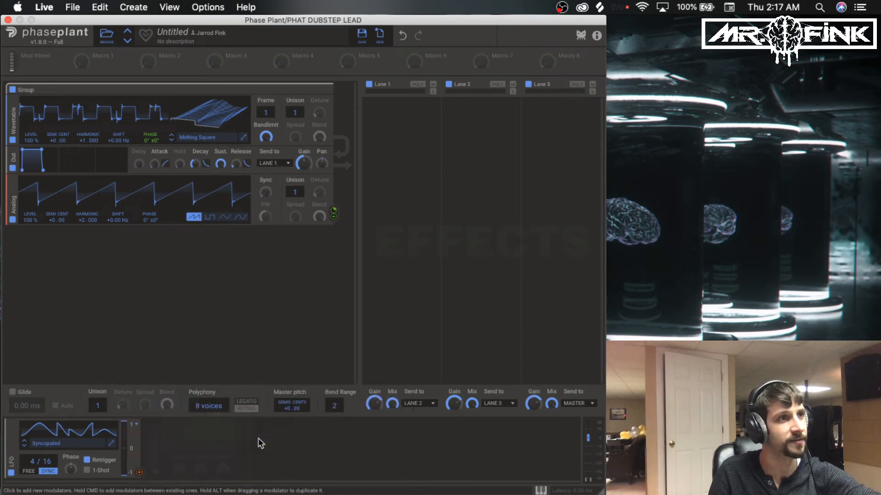
pyautogui.click(111, 444)
pyautogui.moveTo(419, 299); pyautogui.dragTo(386, 304)
pyautogui.moveTo(373, 211); pyautogui.dragTo(334, 220)
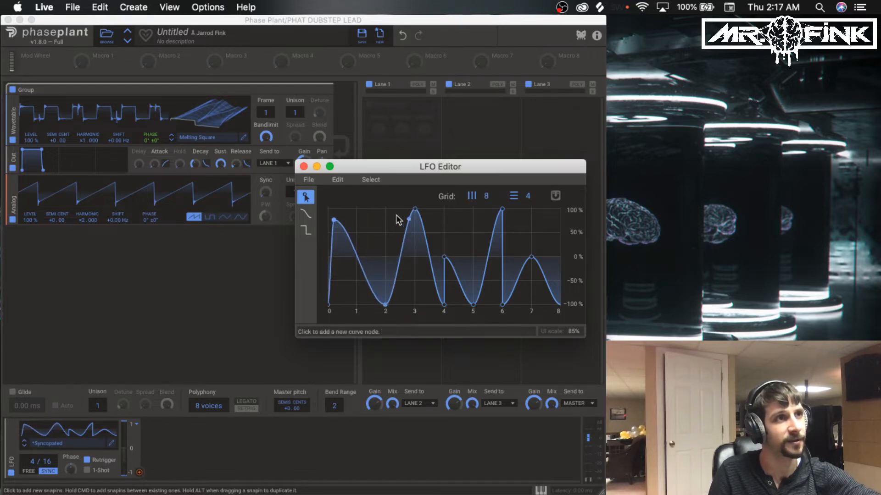
pyautogui.moveTo(414, 211); pyautogui.dragTo(410, 241)
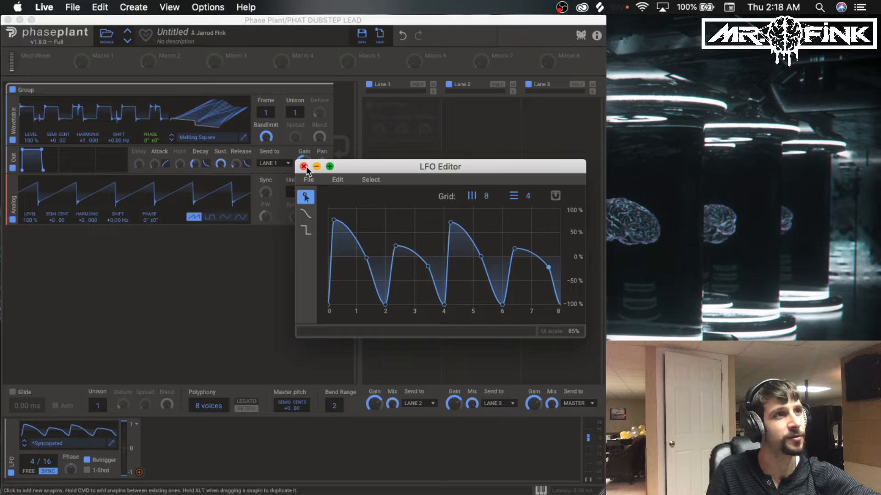
pyautogui.moveTo(370, 163); pyautogui.dragTo(172, 238)
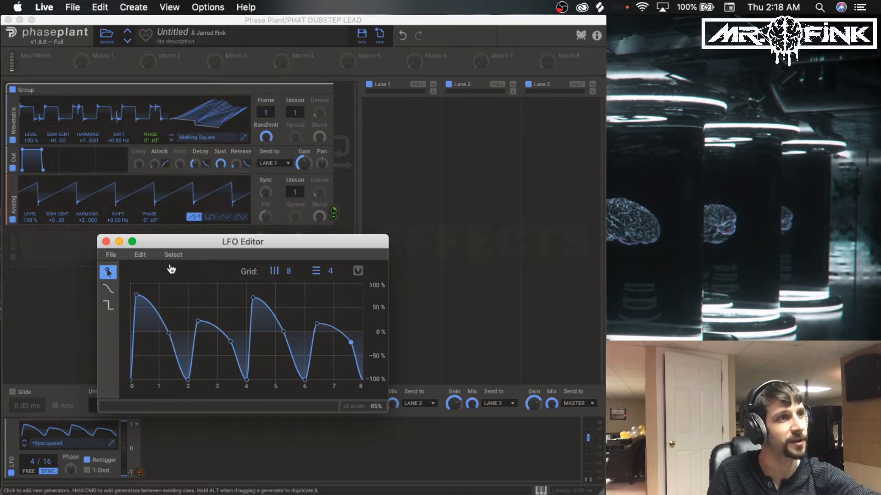
pyautogui.click(105, 242)
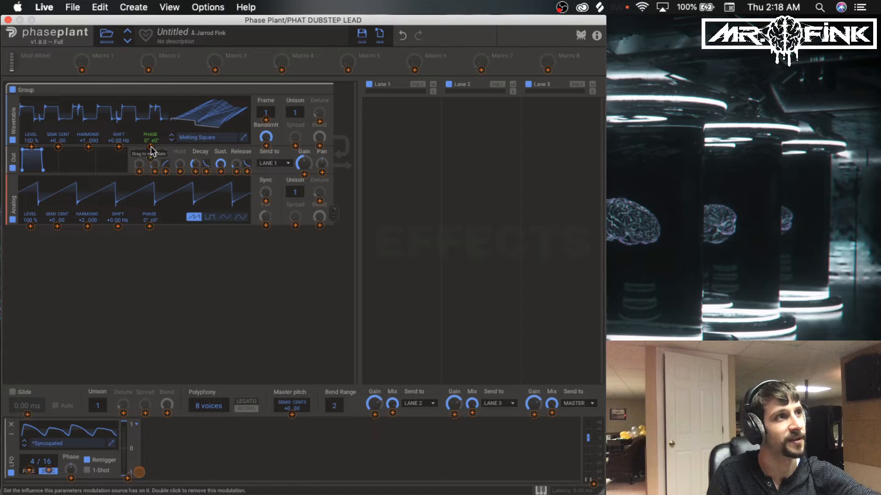
# Modulate the wavetable's phase offset with the LFO by 23 and set the LFO's synced rate to 8/16.
pyautogui.click(151, 150)
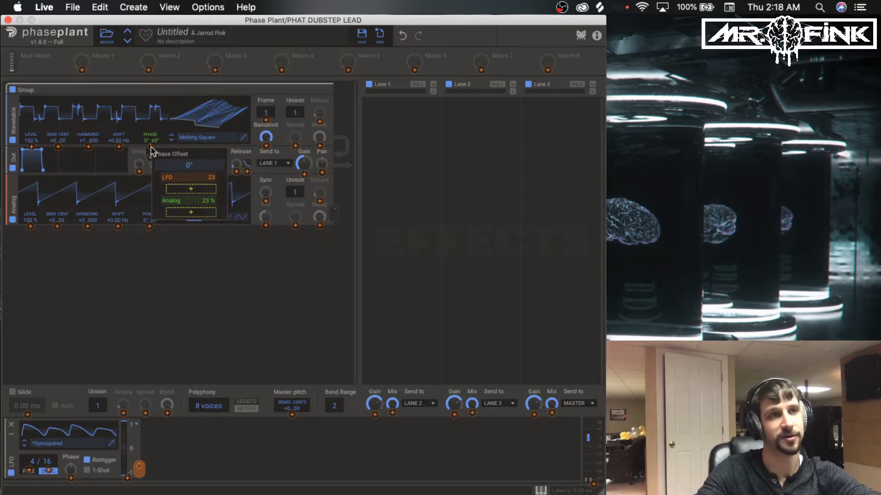
pyautogui.press('Return')
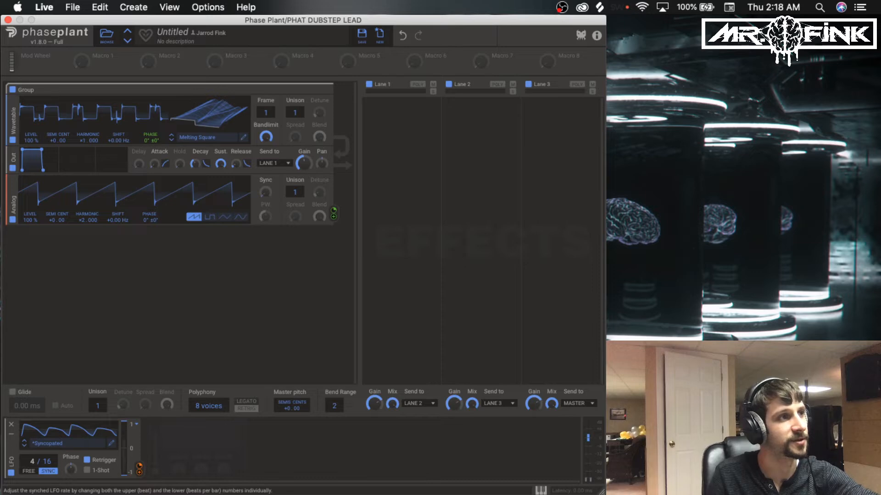
pyautogui.moveTo(33, 462); pyautogui.dragTo(32, 457)
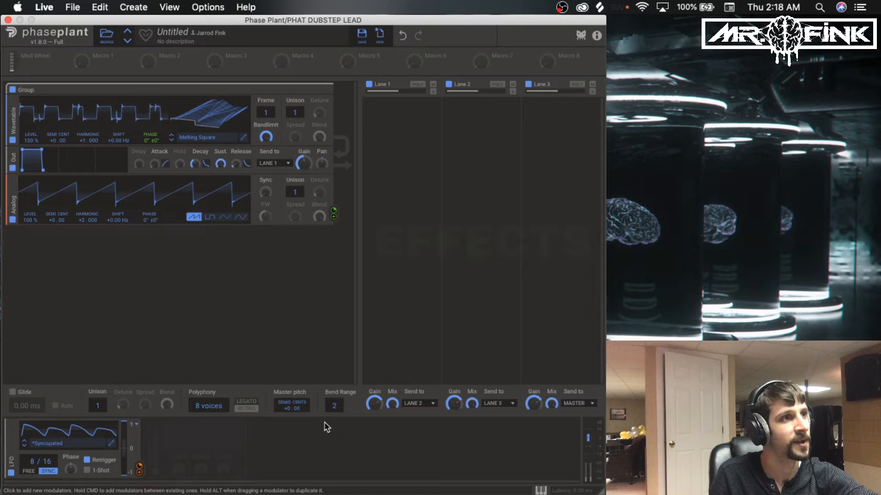
# Modulate the wavetable oscillator's level with the LFO and review the LFO's curve.
pyautogui.moveTo(136, 484)
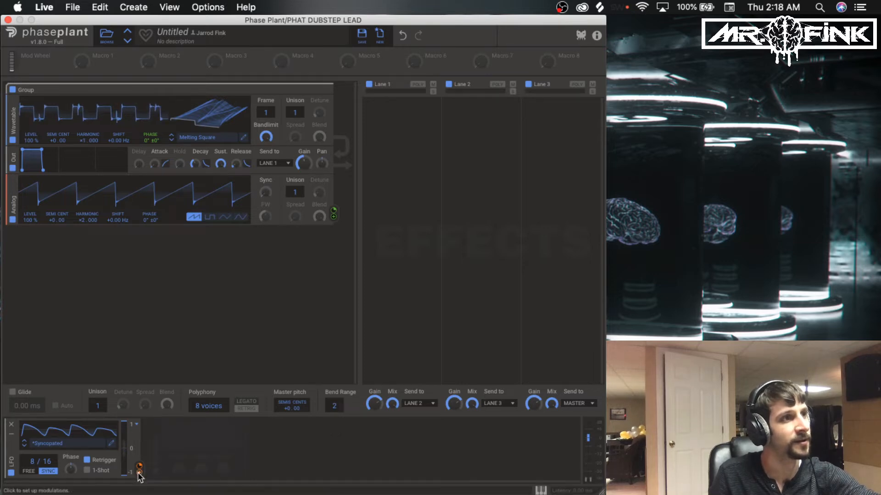
pyautogui.click(139, 473)
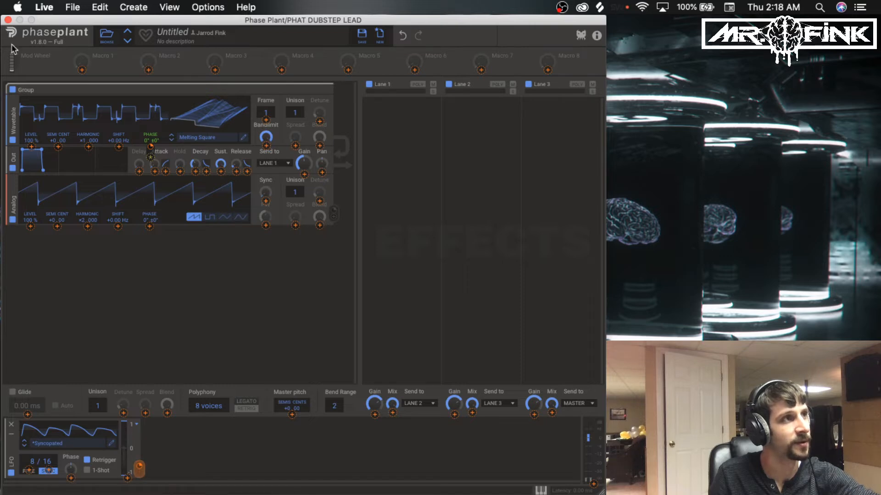
pyautogui.click(31, 147)
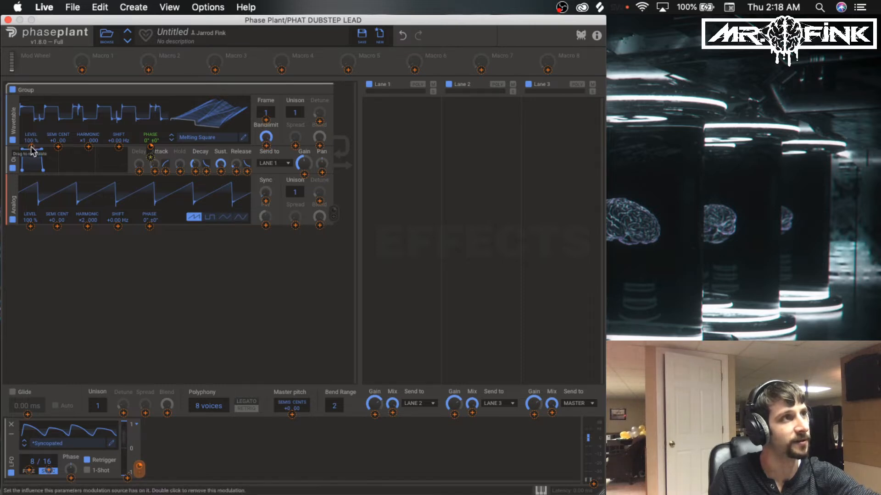
pyautogui.moveTo(32, 147); pyautogui.dragTo(32, 112)
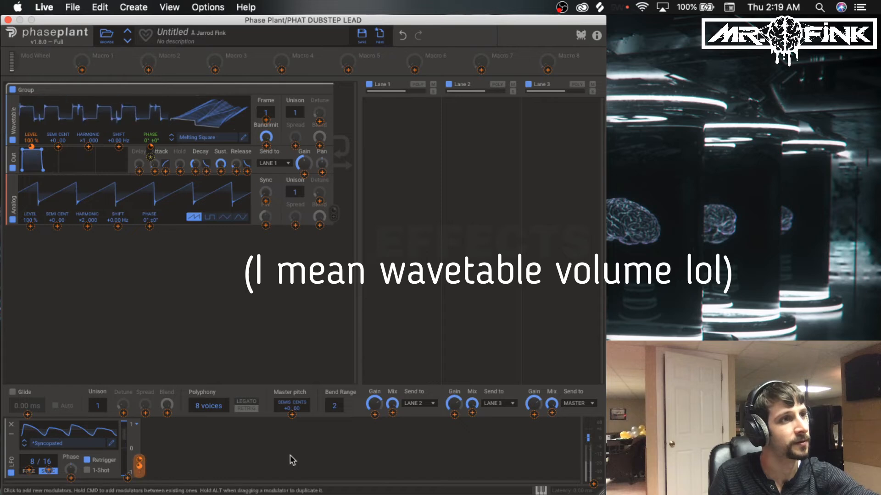
pyautogui.click(113, 445)
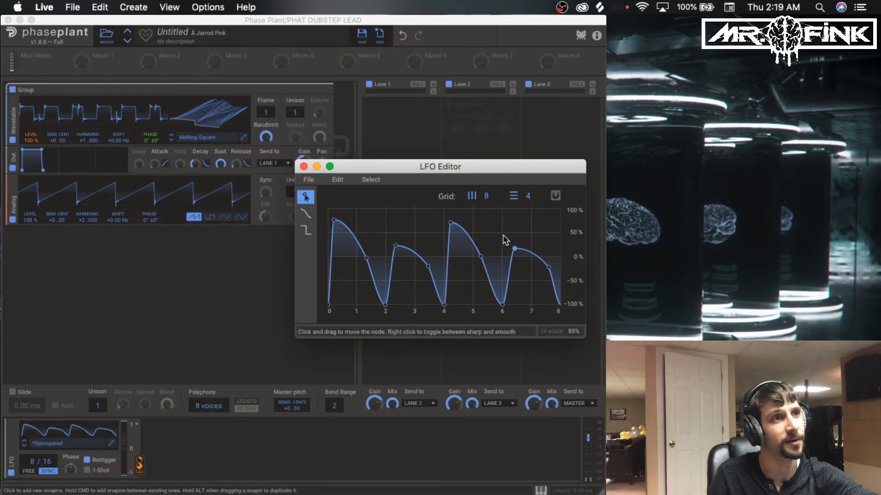
pyautogui.click(303, 167)
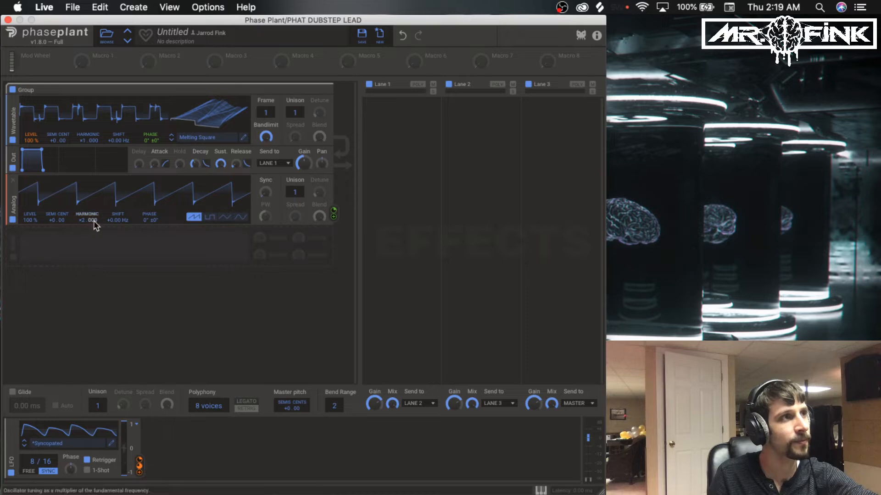
# Try the Analog oscillator's harmonic at 6 while varying the wavetable's phase modulation, and return the harmonic to 2.
pyautogui.moveTo(87, 221); pyautogui.dragTo(80, 221)
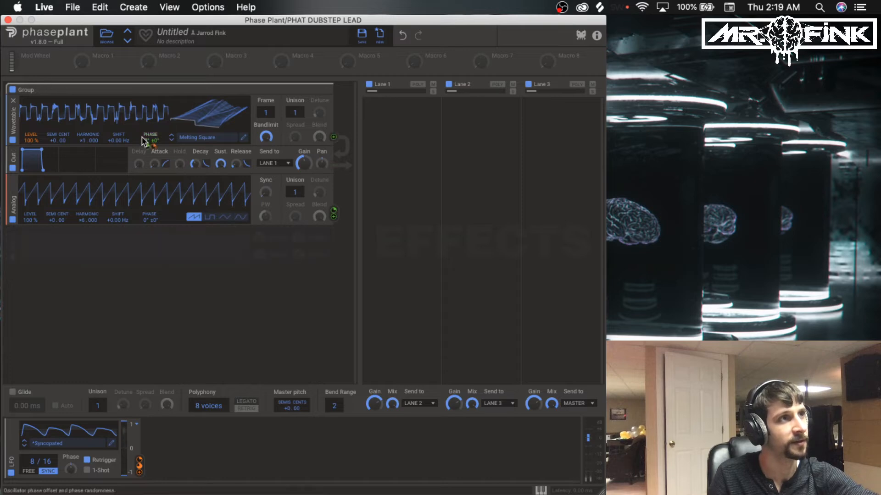
pyautogui.moveTo(148, 147)
pyautogui.mouseDown()
pyautogui.moveTo(147, 127)
pyautogui.moveTo(147, 137)
pyautogui.mouseUp()
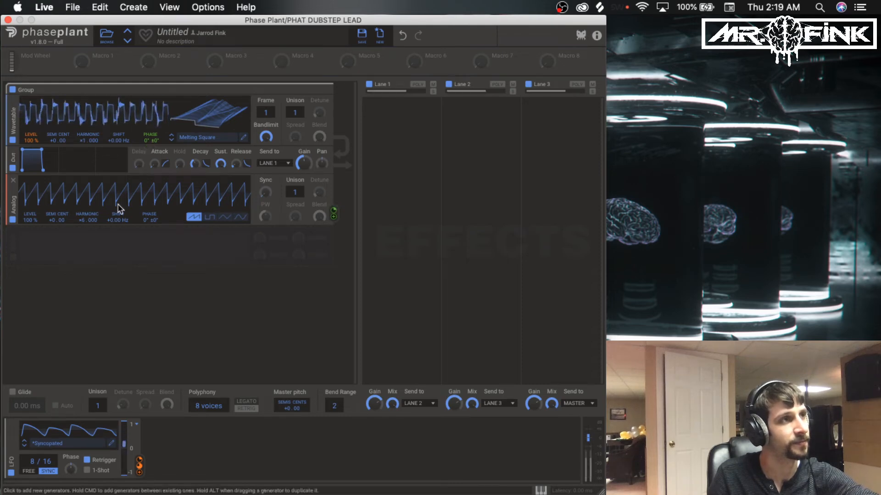
pyautogui.moveTo(82, 223); pyautogui.dragTo(82, 216)
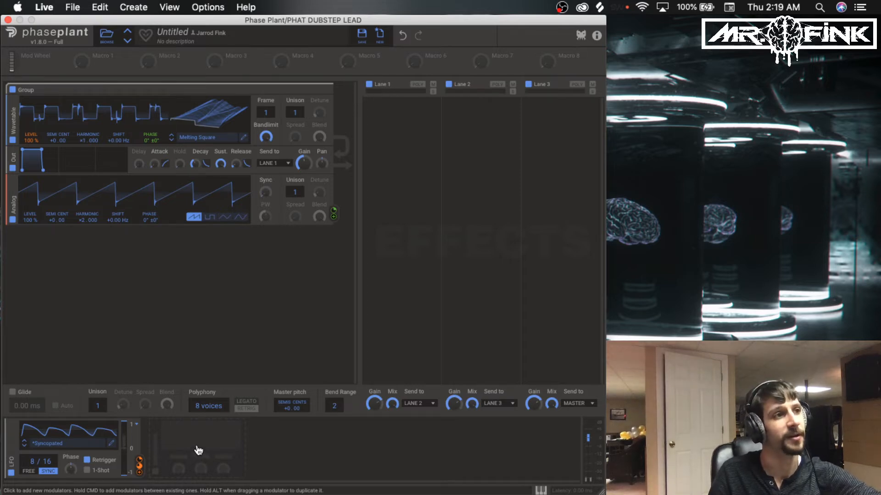
# Add a second LFO modulator and switch it to tempo sync at 8/16.
pyautogui.click(199, 450)
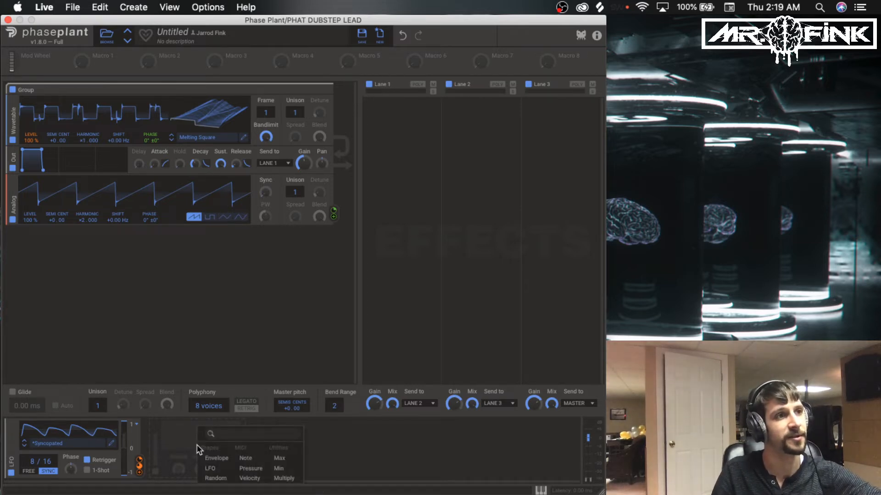
pyautogui.click(212, 468)
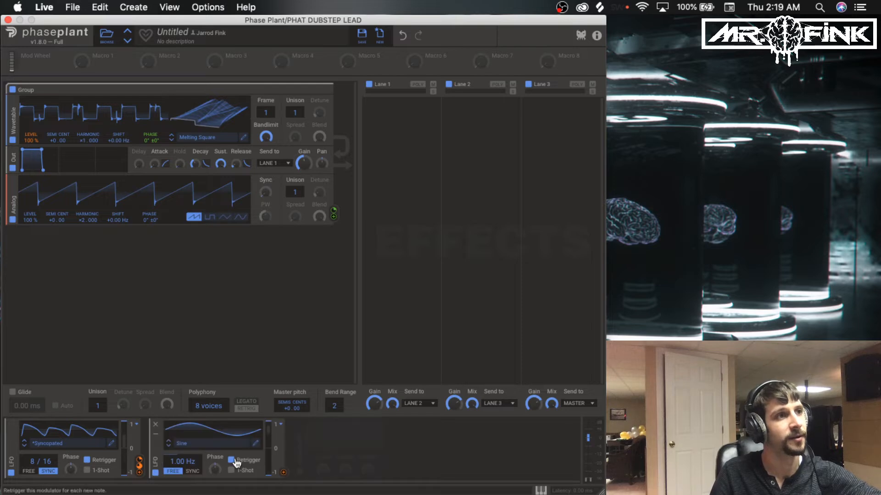
pyautogui.click(195, 472)
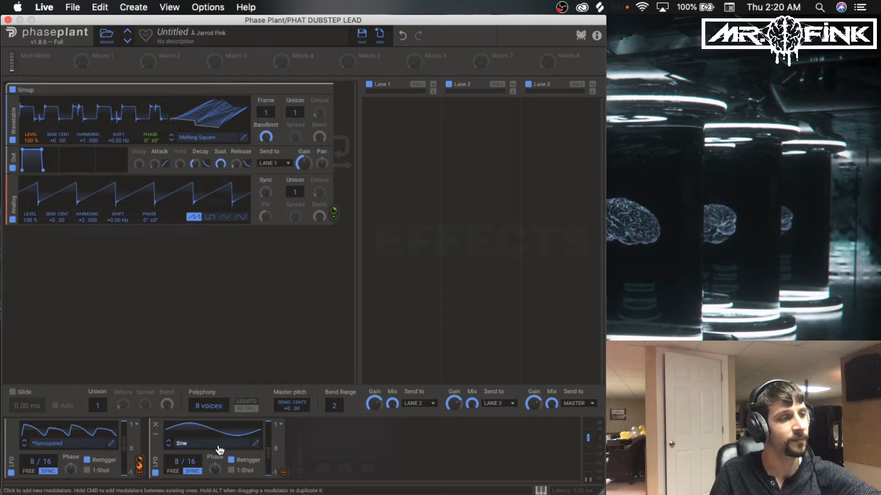
# Load the factory Syncopated shape from the Wubs folder into the second LFO.
pyautogui.click(254, 444)
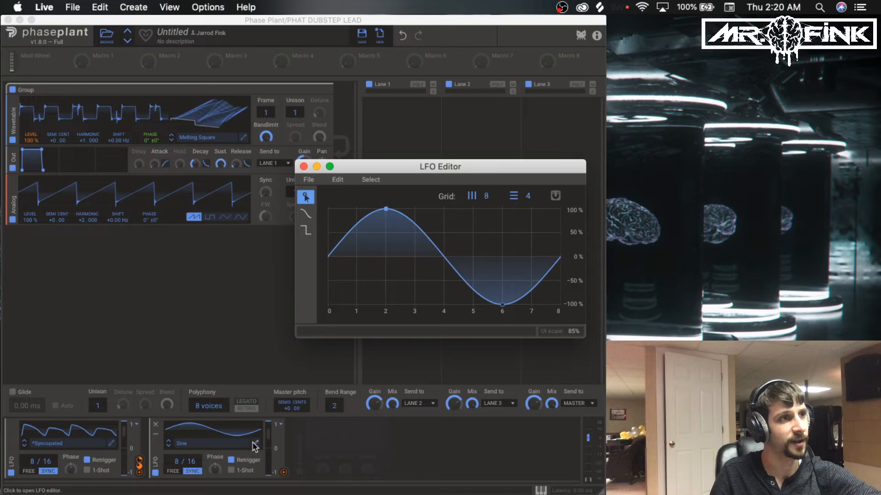
pyautogui.click(199, 443)
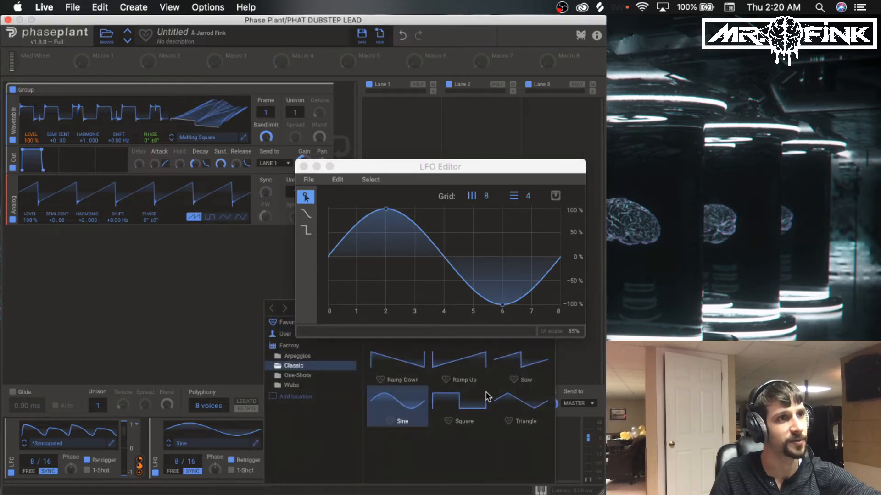
pyautogui.click(298, 385)
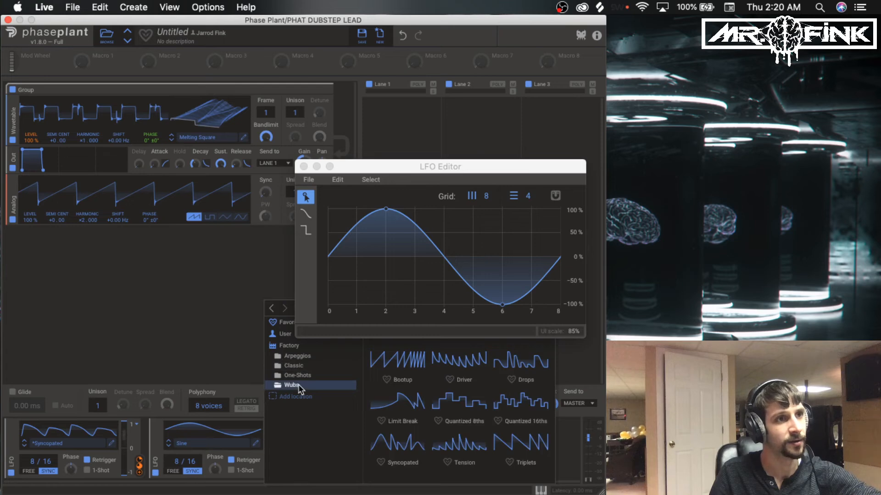
pyautogui.doubleClick(407, 459)
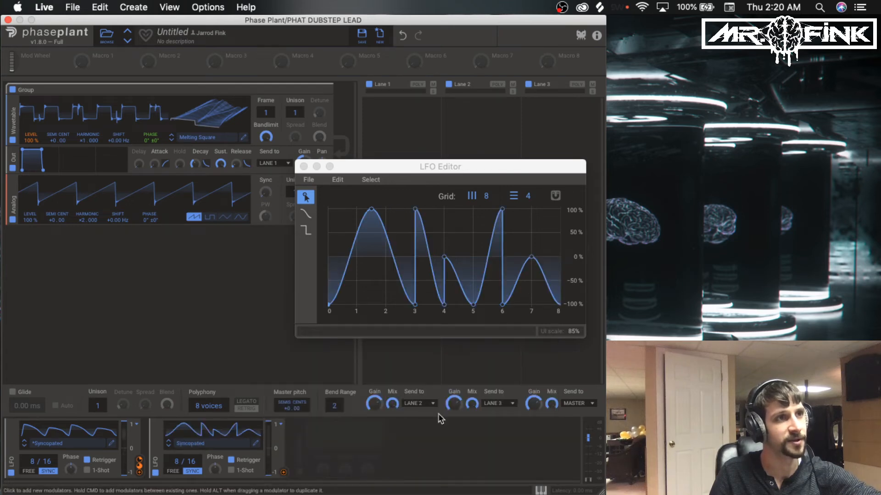
# Reshape the second LFO with peaks near grid positions 1, 2.7 and 4, dips at 2 and 3.75, and a long fall to -100%.
pyautogui.click(416, 209)
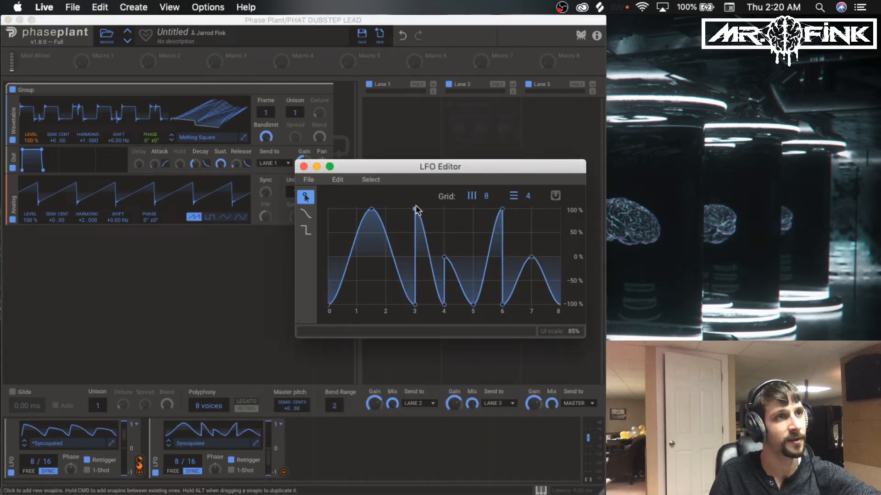
pyautogui.doubleClick(415, 209)
pyautogui.doubleClick(444, 257)
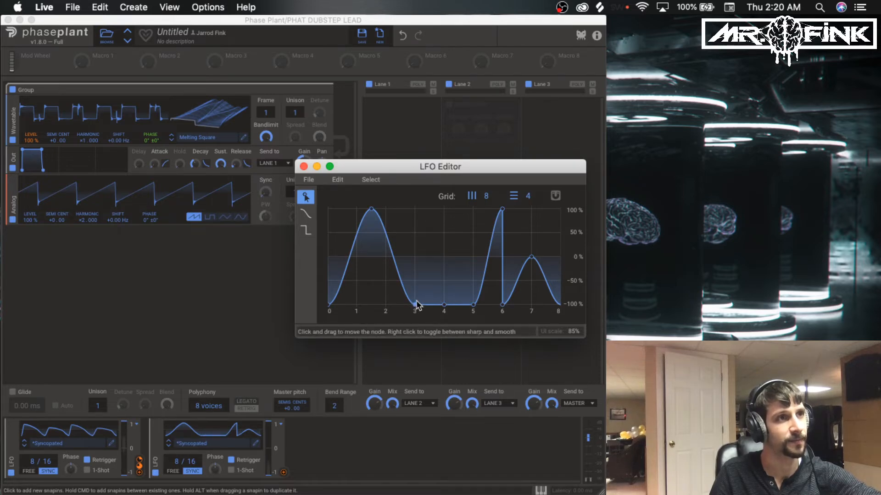
pyautogui.moveTo(416, 304); pyautogui.dragTo(416, 253)
pyautogui.moveTo(370, 208); pyautogui.dragTo(357, 209)
pyautogui.moveTo(409, 255); pyautogui.dragTo(397, 254)
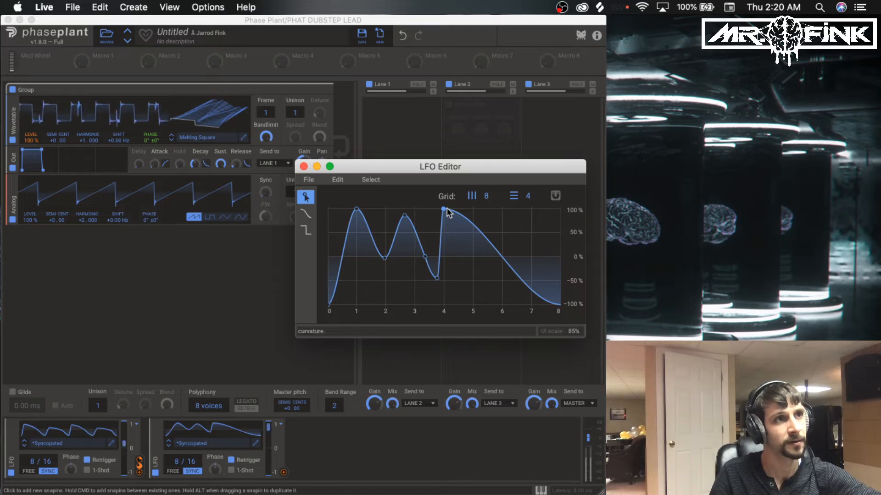
pyautogui.click(303, 166)
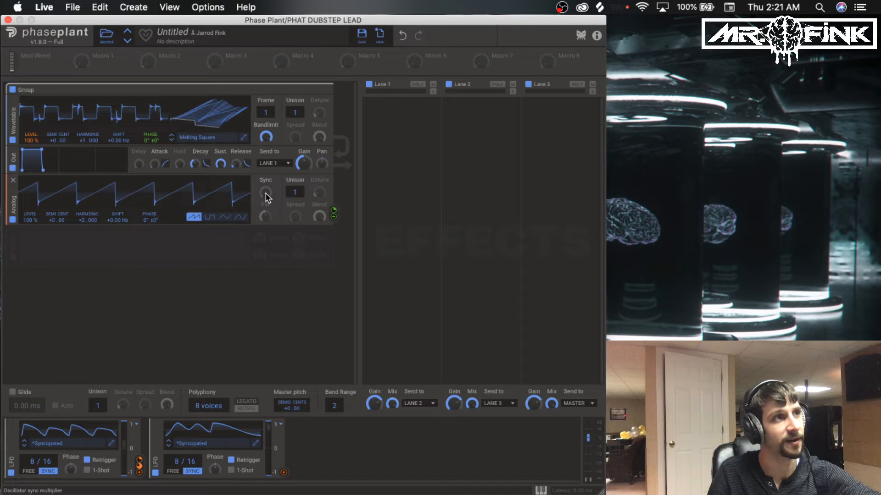
# Raise the Analog oscillator's sync multiplier.
pyautogui.moveTo(265, 192); pyautogui.dragTo(265, 170)
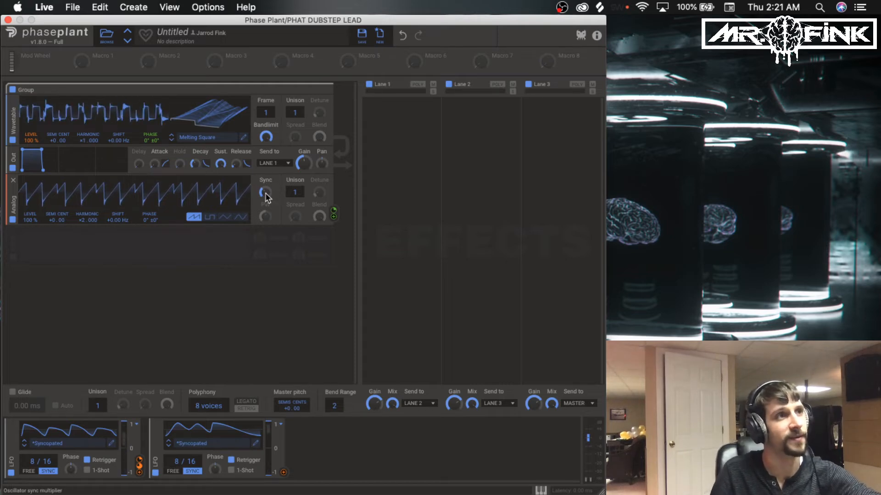
# Fine-tune the Analog oscillator's sync multiplier and audition the patch with that oscillator switched off and back on.
pyautogui.moveTo(266, 197); pyautogui.dragTo(266, 197)
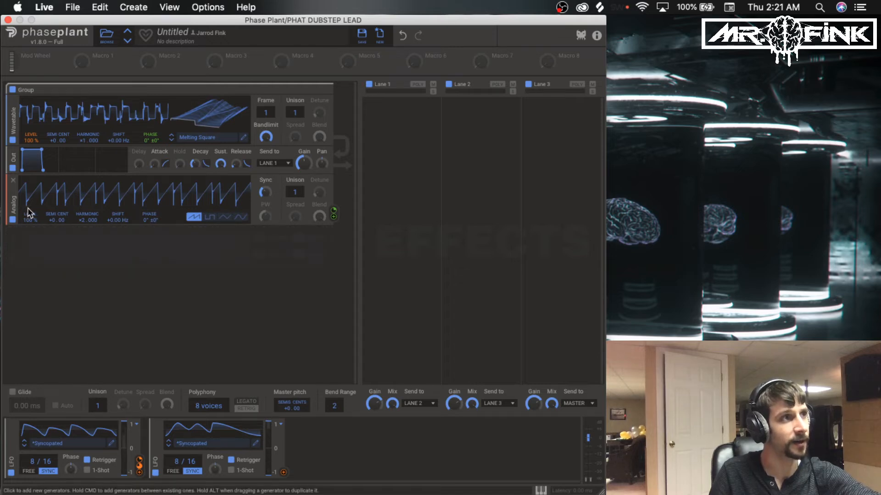
pyautogui.click(13, 222)
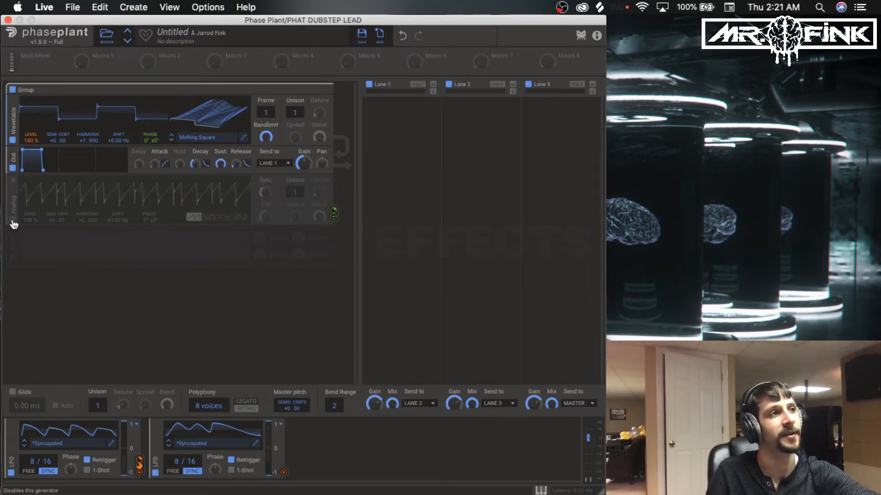
pyautogui.click(13, 222)
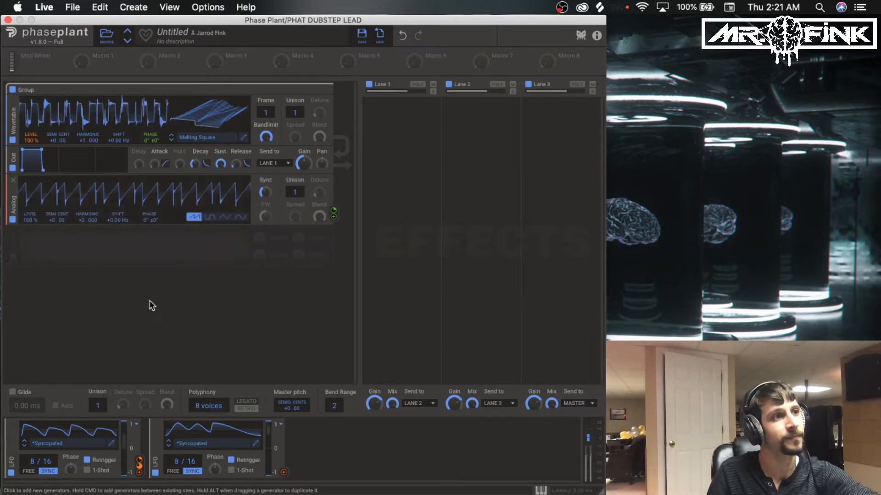
# Assign the second LFO to the Analog oscillator's Sync and set the modulation depth.
pyautogui.click(284, 473)
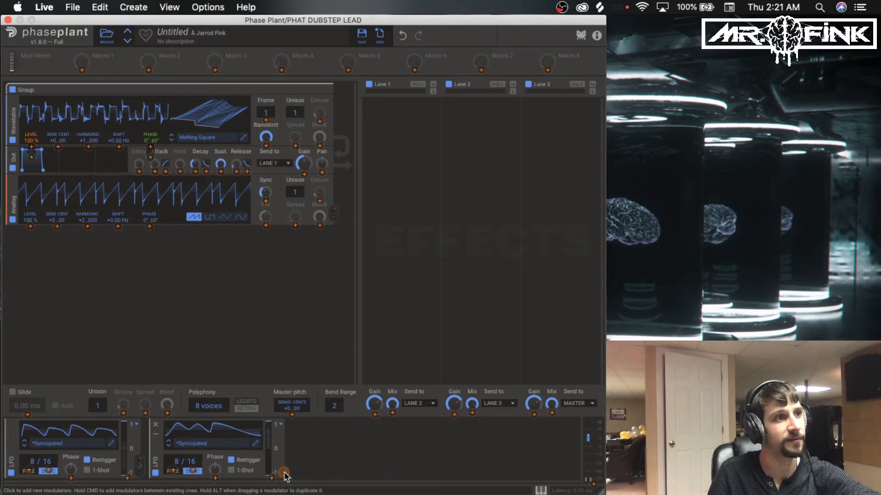
pyautogui.click(266, 201)
pyautogui.click(253, 378)
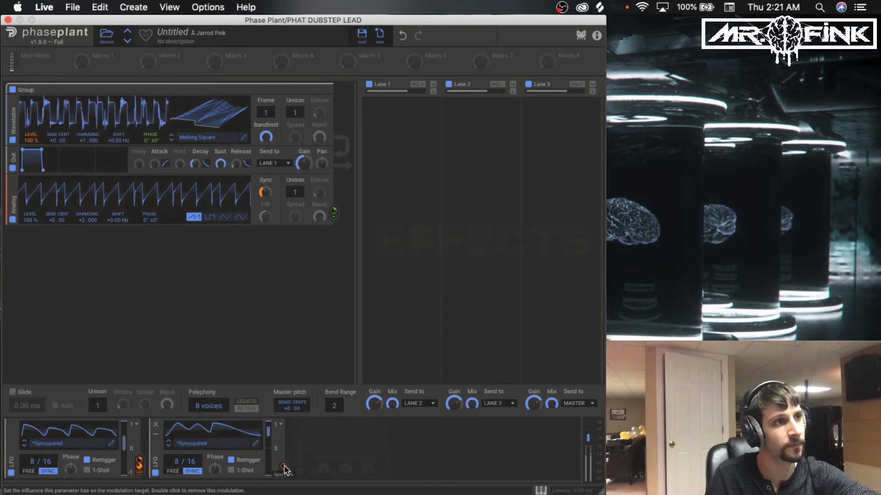
# Compare the sound with the second LFO's sync modulation switched off and on.
pyautogui.click(156, 473)
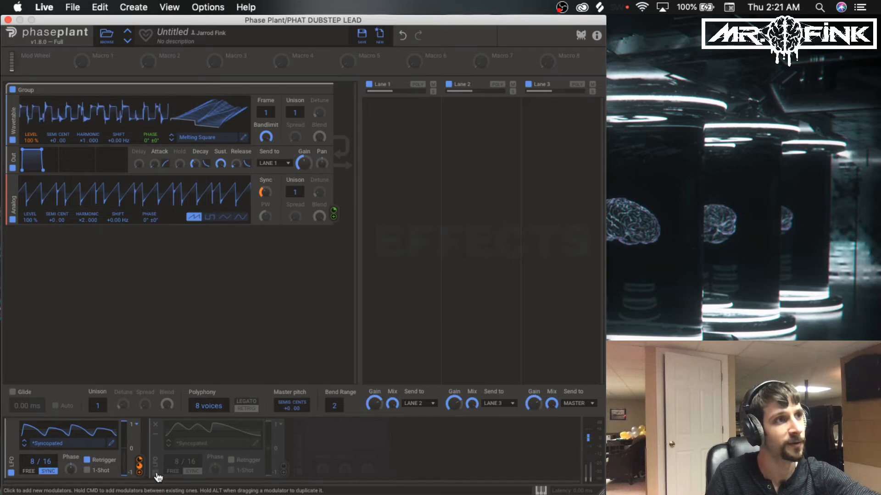
pyautogui.click(156, 474)
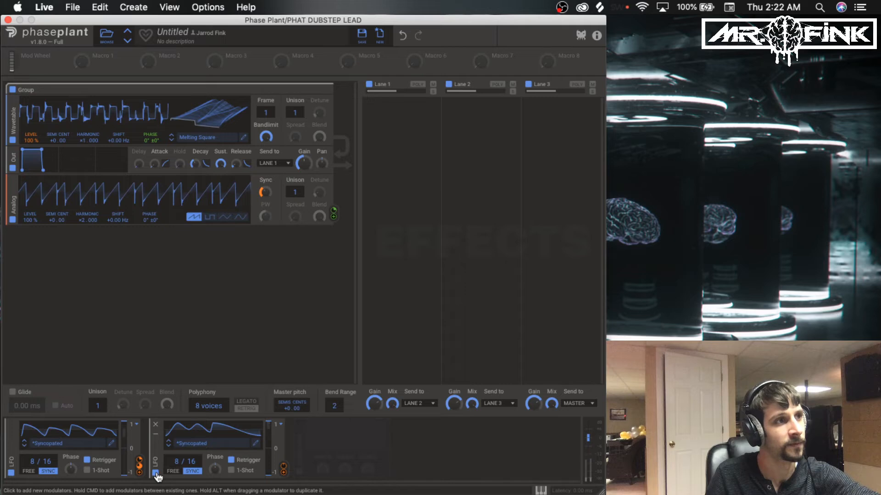
pyautogui.click(156, 472)
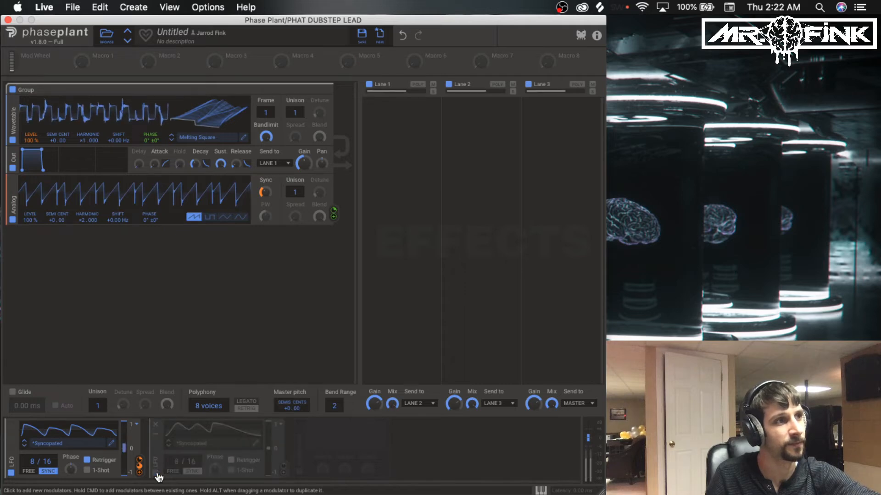
pyautogui.click(155, 473)
pyautogui.click(156, 473)
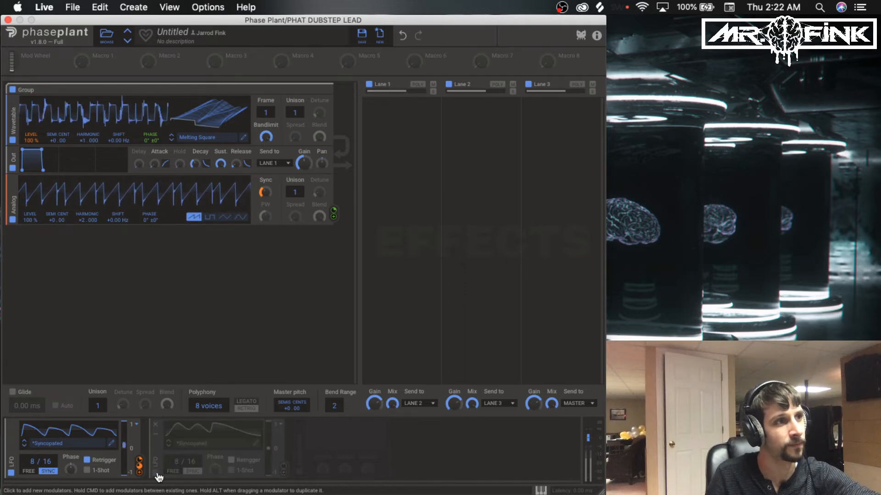
pyautogui.click(155, 472)
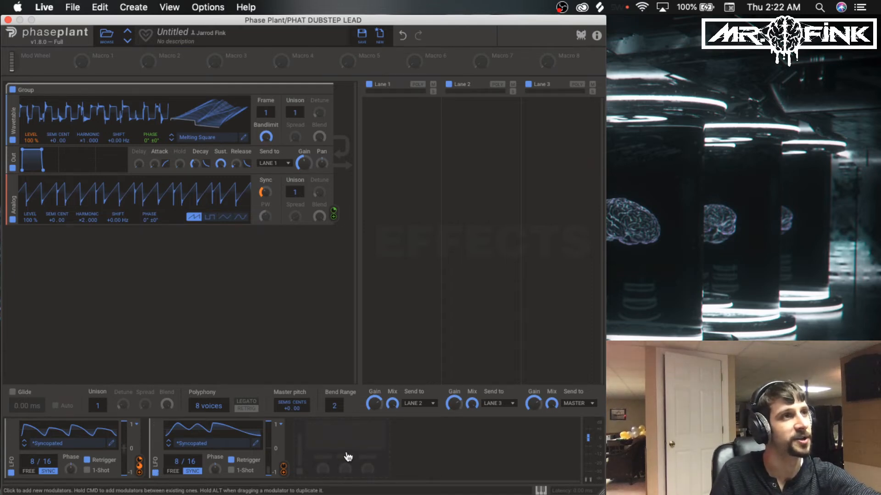
pyautogui.moveTo(266, 199)
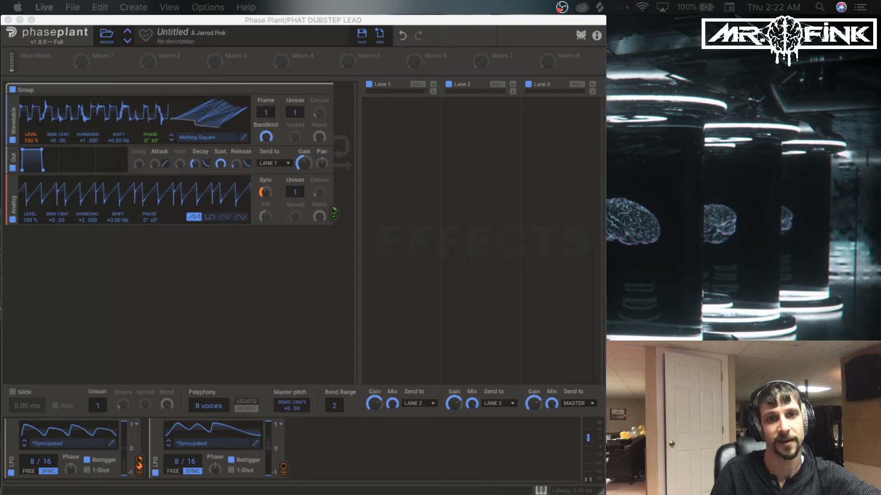
# Switch to SerumFX, enable the Filter effect and move it to the start of the effects chain.
pyautogui.moveTo(1, 193); pyautogui.dragTo(68, 4)
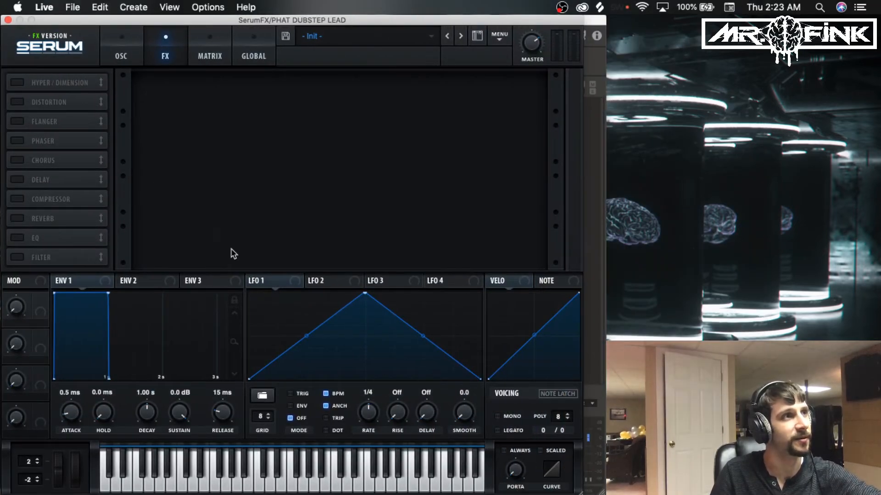
pyautogui.click(22, 255)
pyautogui.moveTo(65, 256); pyautogui.dragTo(64, 84)
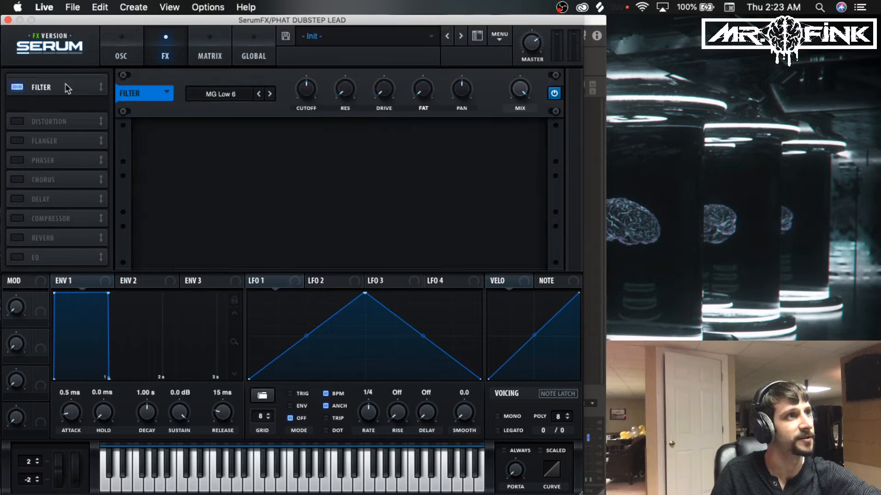
# Change the filter type to Reverb from the Misc group and set its cutoff to 75.
pyautogui.click(235, 100)
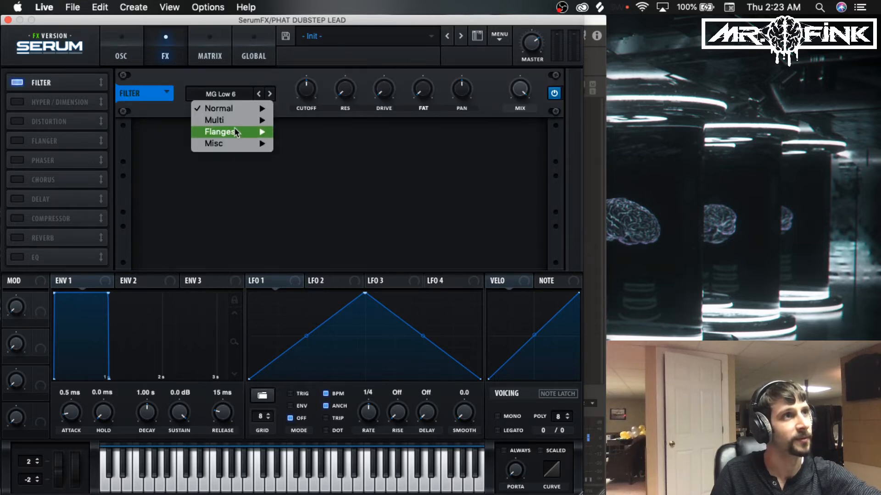
pyautogui.moveTo(236, 147)
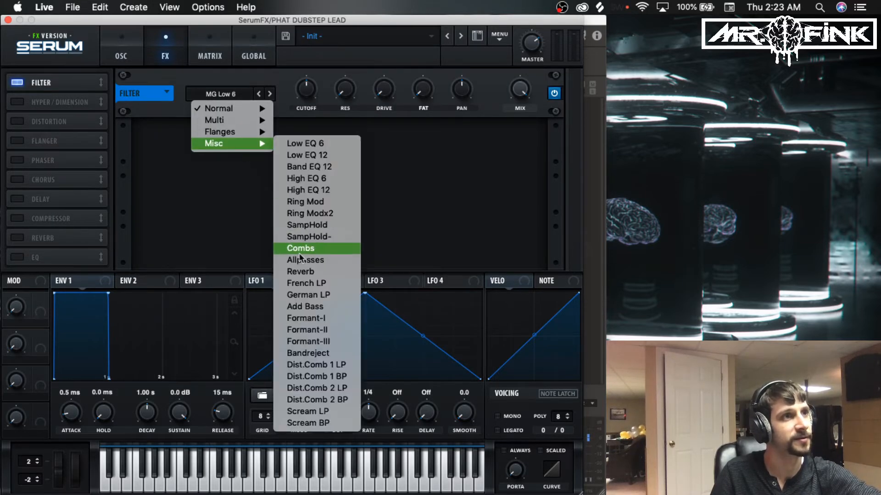
pyautogui.click(293, 271)
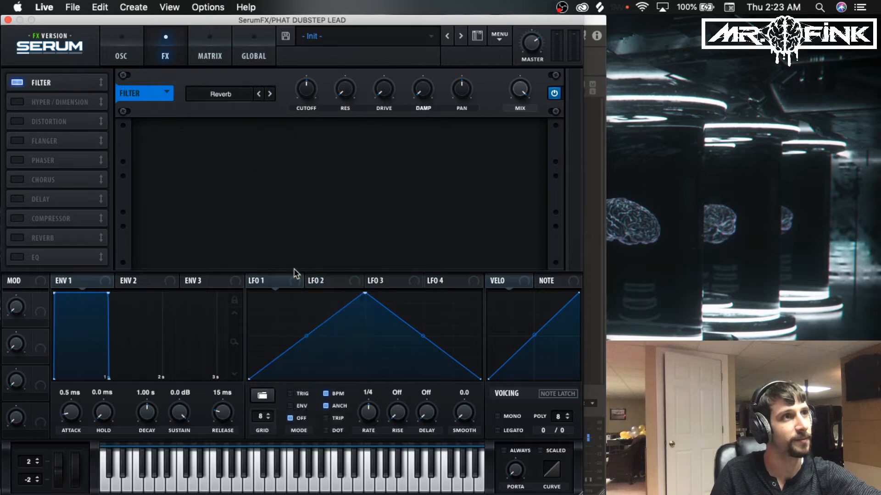
pyautogui.doubleClick(311, 85)
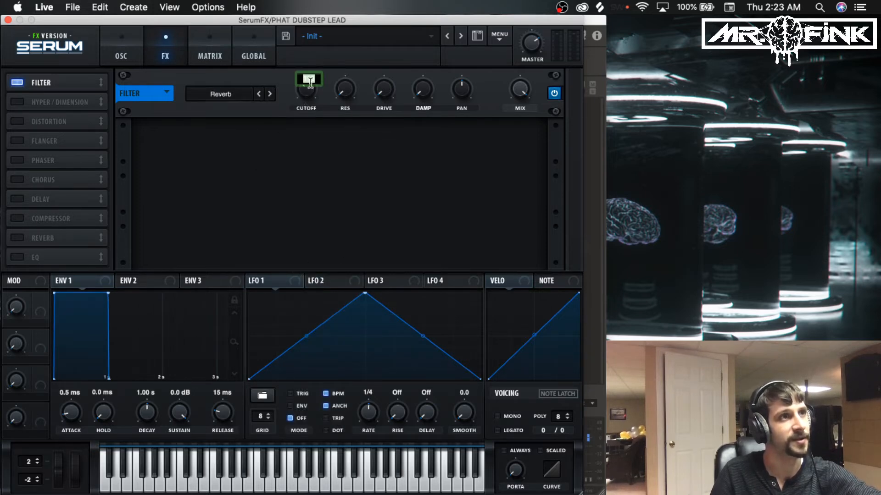
pyautogui.write('75')
pyautogui.press('Return')
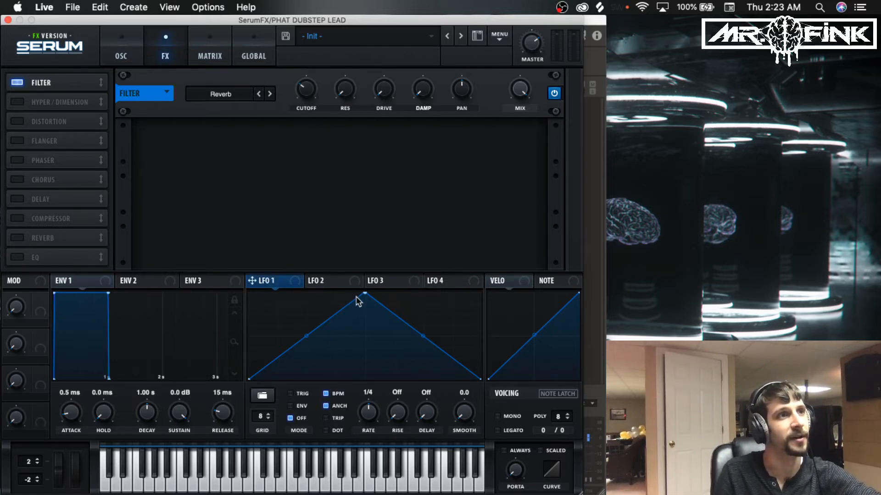
# Reshape LFO 1 into four curved peaks of alternating height, each falling back to zero before the next.
pyautogui.moveTo(365, 294); pyautogui.dragTo(253, 292)
pyautogui.doubleClick(284, 324)
pyautogui.doubleClick(284, 324)
pyautogui.moveTo(285, 324); pyautogui.dragTo(290, 383)
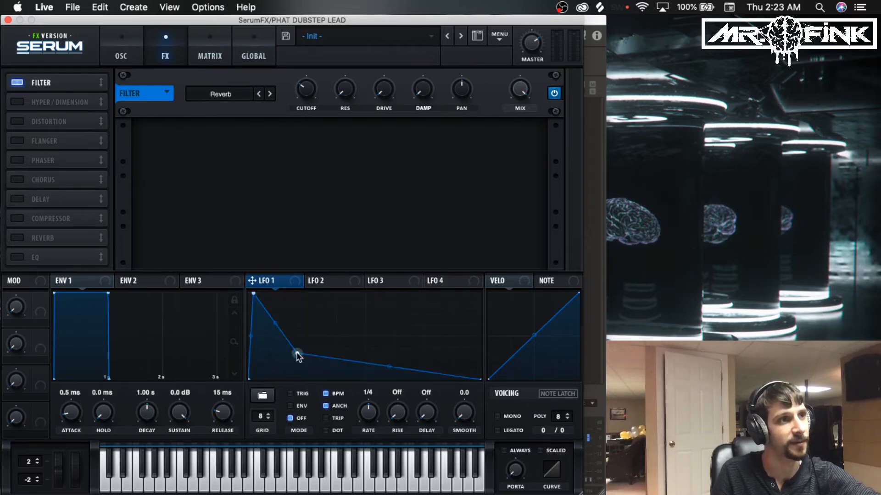
pyautogui.doubleClick(315, 344)
pyautogui.moveTo(314, 345); pyautogui.dragTo(305, 380)
pyautogui.doubleClick(373, 345)
pyautogui.moveTo(374, 345); pyautogui.dragTo(365, 281)
pyautogui.doubleClick(377, 343)
pyautogui.moveTo(377, 344); pyautogui.dragTo(359, 405)
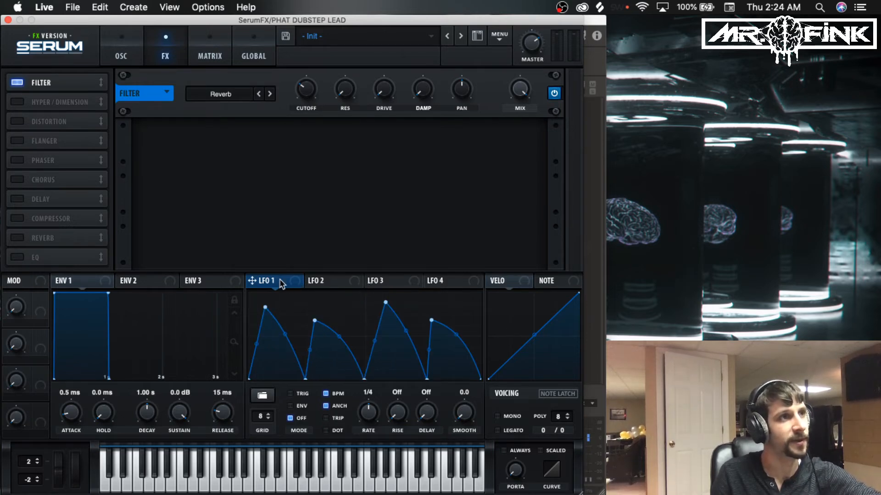
# Assign LFO 1 to the filter cutoff, using Note Latch, Trig mode and a 1/2 rate.
pyautogui.moveTo(272, 283); pyautogui.dragTo(309, 89)
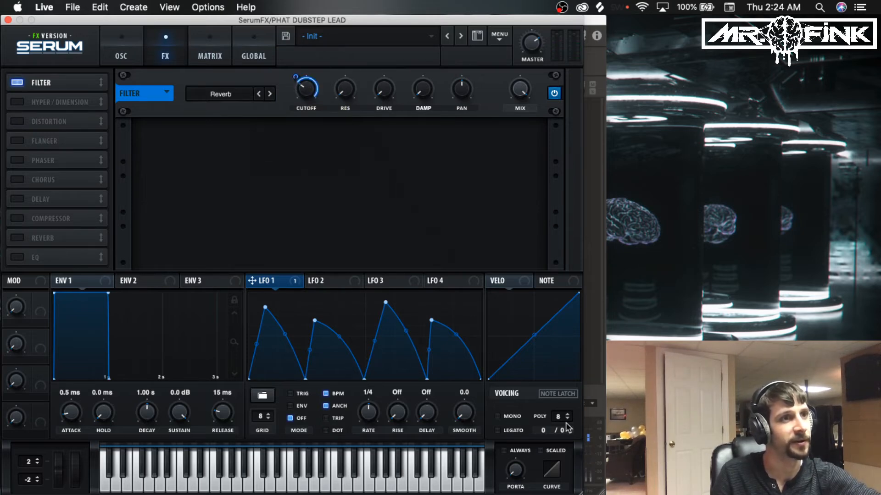
pyautogui.click(557, 396)
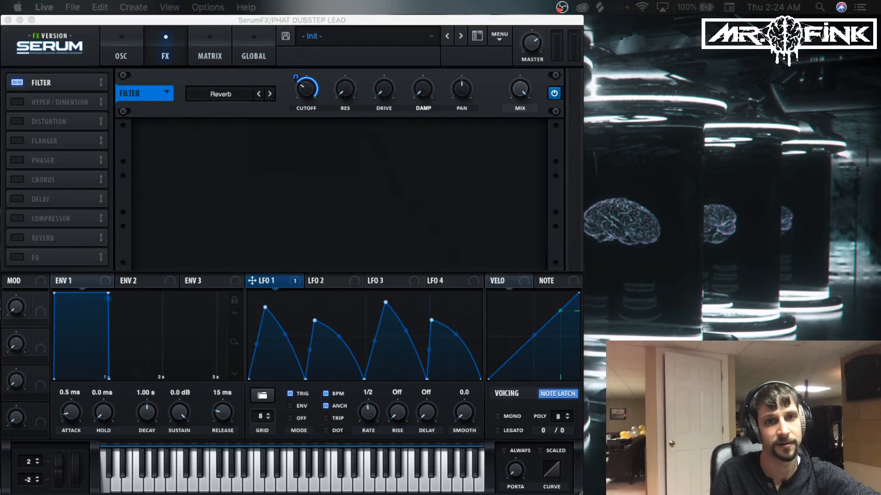
pyautogui.press('space')
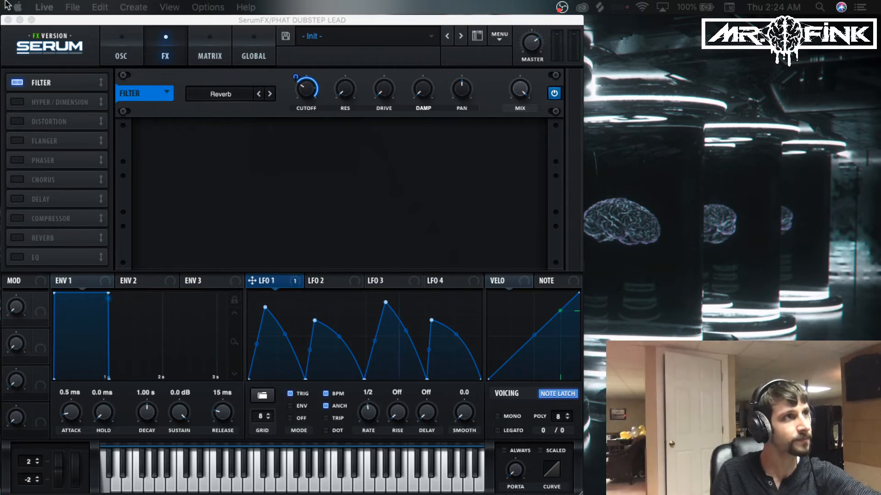
# Enable the Compressor directly after the Filter in the effects chain and turn on its multiband mode.
pyautogui.click(20, 219)
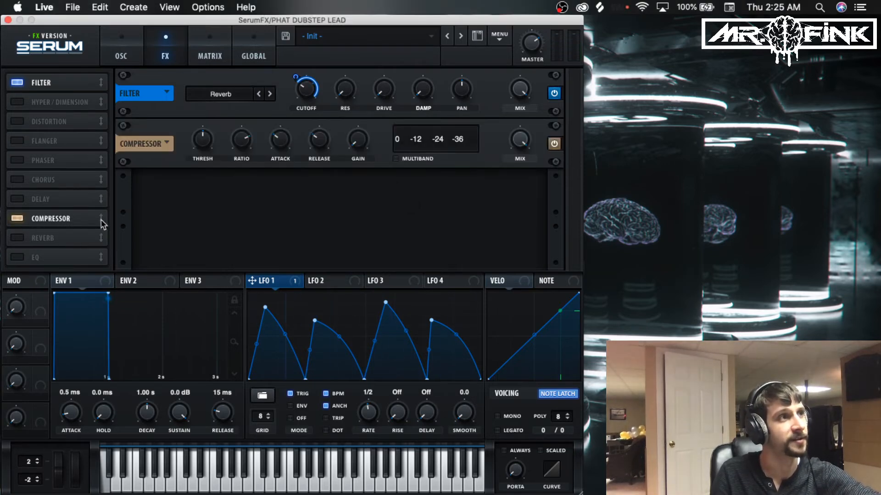
pyautogui.moveTo(77, 219); pyautogui.dragTo(73, 103)
pyautogui.click(396, 158)
# Set the Compressor's gain to 9.8 dB.
pyautogui.moveTo(360, 143); pyautogui.dragTo(377, 120)
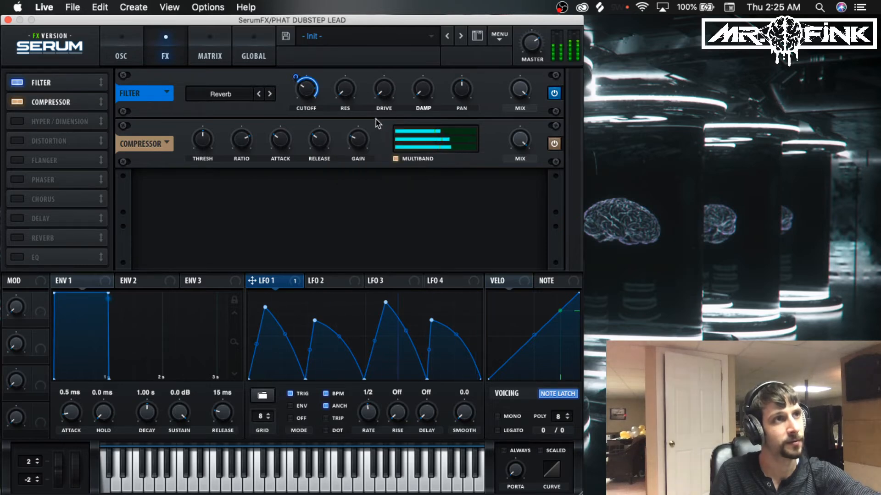
pyautogui.moveTo(360, 140)
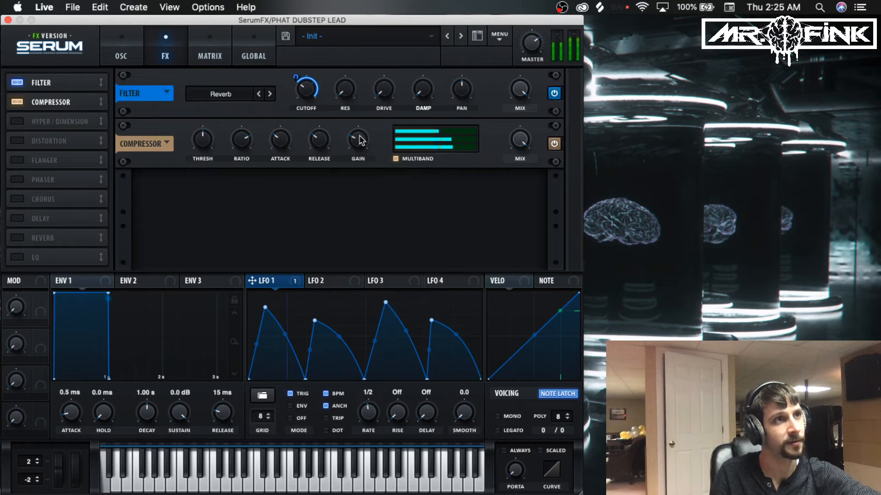
pyautogui.scroll(2, 361, 140)
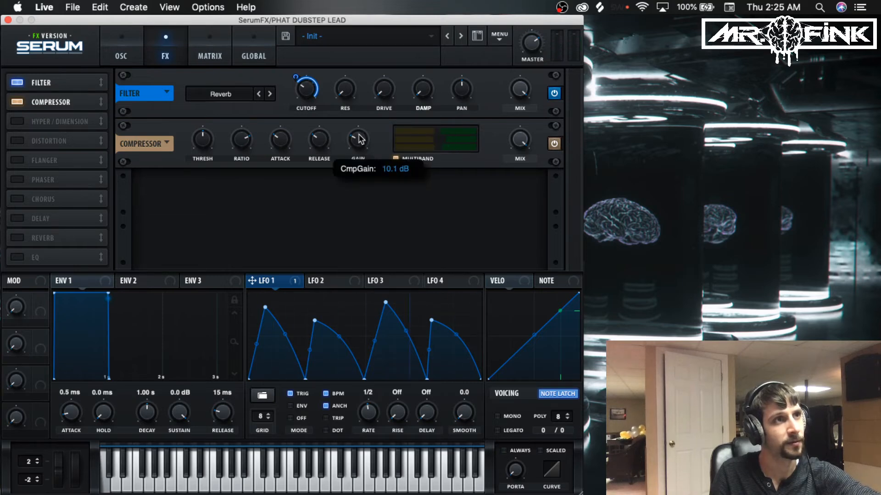
pyautogui.rightClick(360, 139)
pyautogui.doubleClick(361, 140)
pyautogui.write('9.8')
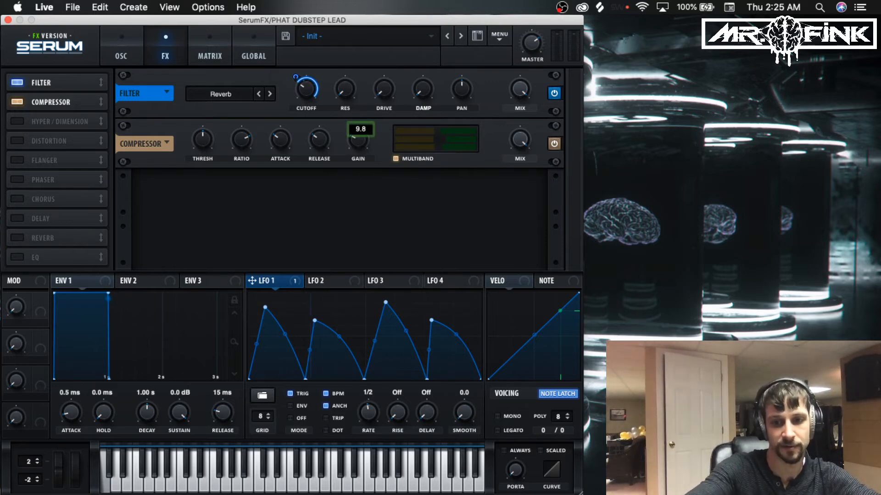
pyautogui.press('Return')
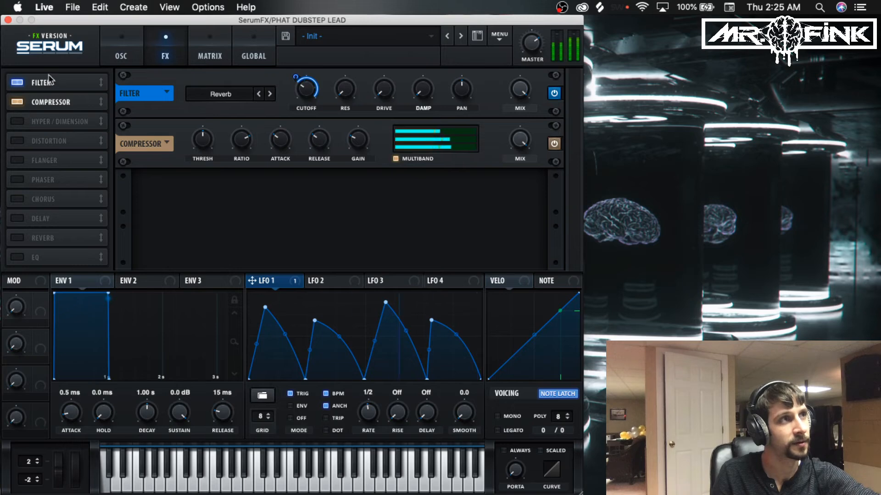
# Compare the sound with the Compressor switched off and back on, closing the stray Safari window.
pyautogui.click(17, 101)
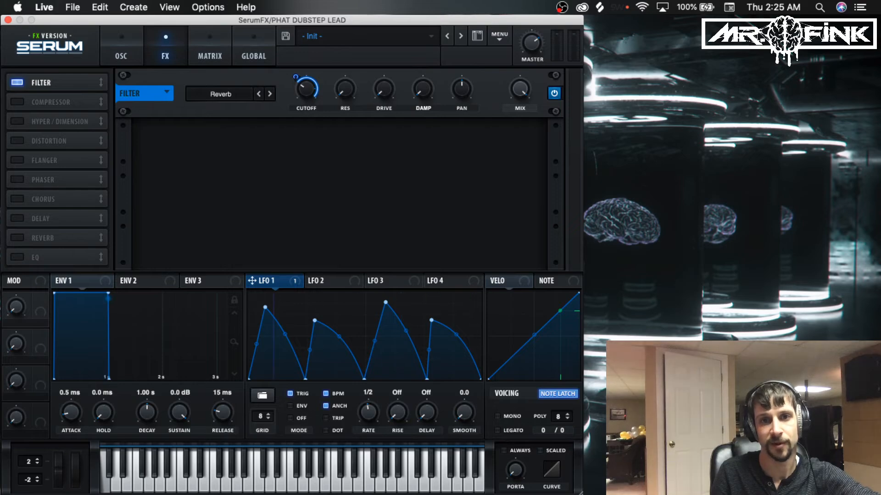
pyautogui.press('super+w')
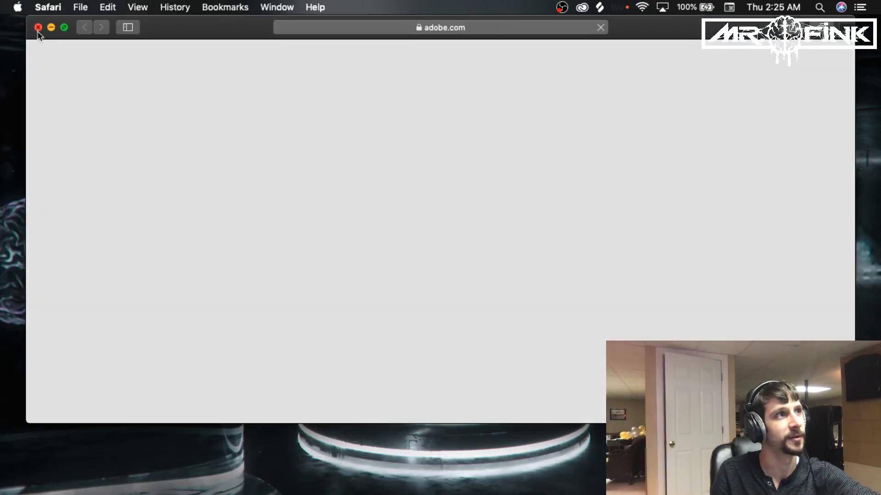
pyautogui.click(38, 27)
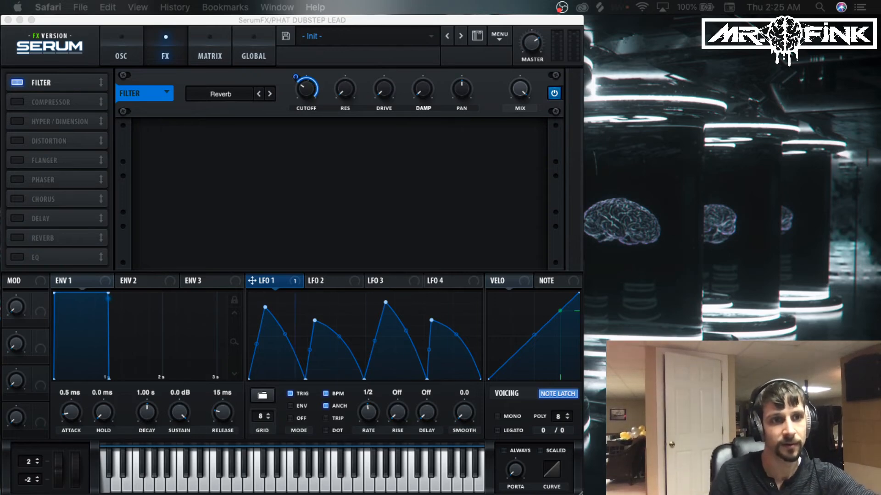
pyautogui.click(17, 102)
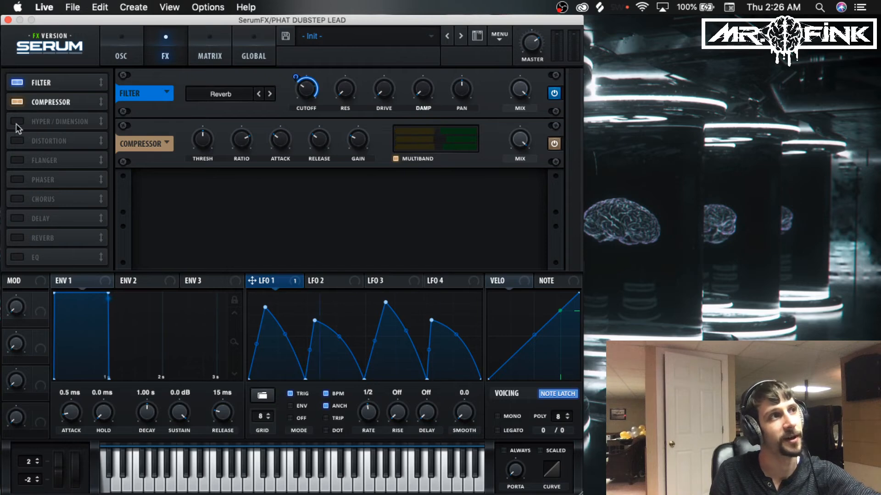
# Enable the Hyper/Dimension effect and lower the Hyper mix to about 17%.
pyautogui.click(17, 122)
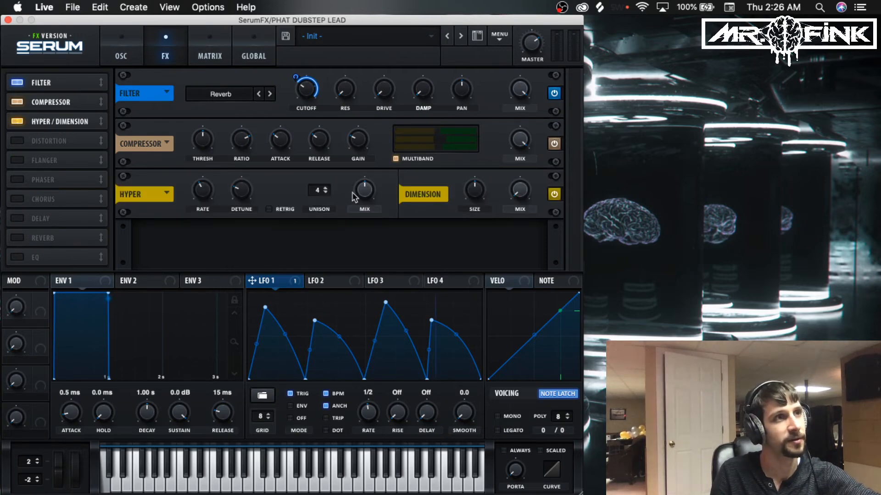
pyautogui.moveTo(365, 194)
pyautogui.moveTo(365, 194); pyautogui.dragTo(369, 248)
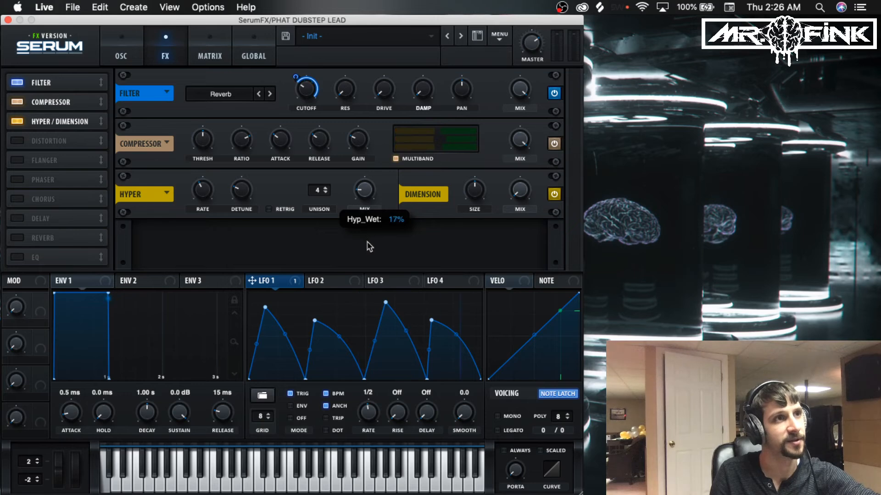
# Lower the Dimension size to near its minimum and raise the Dimension mix to about 33%.
pyautogui.click(476, 190)
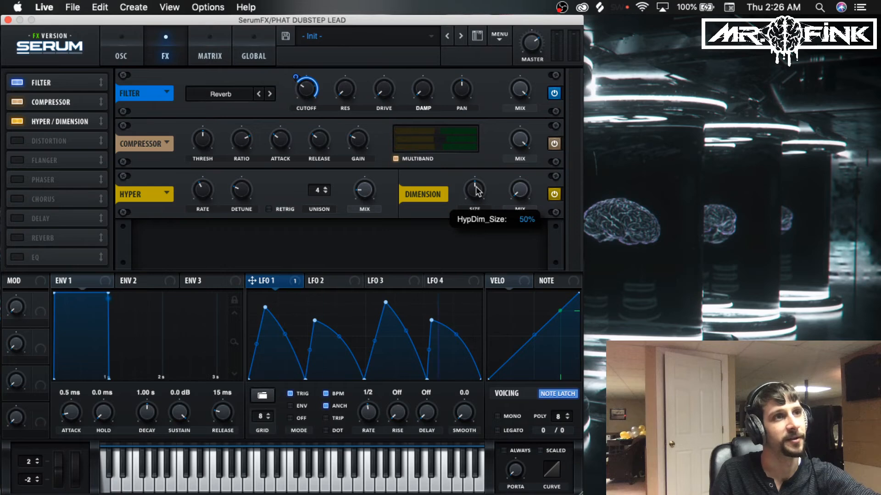
pyautogui.moveTo(476, 189); pyautogui.dragTo(463, 248)
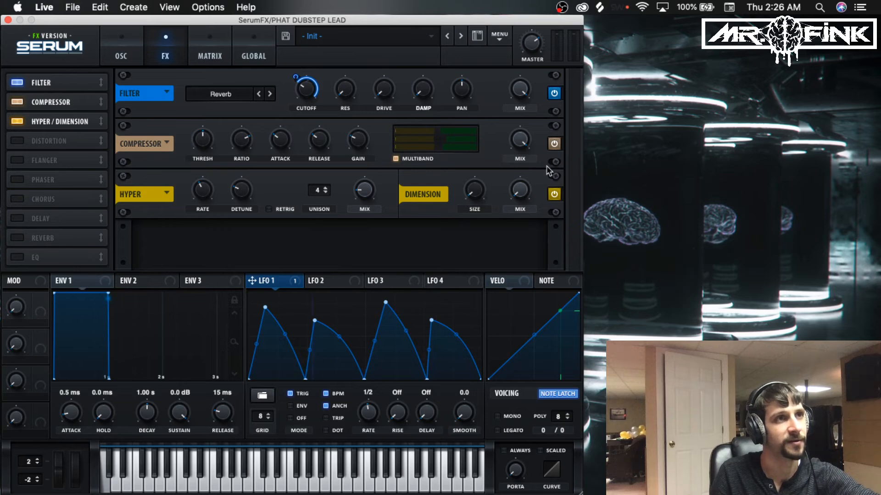
pyautogui.moveTo(522, 204); pyautogui.dragTo(530, 167)
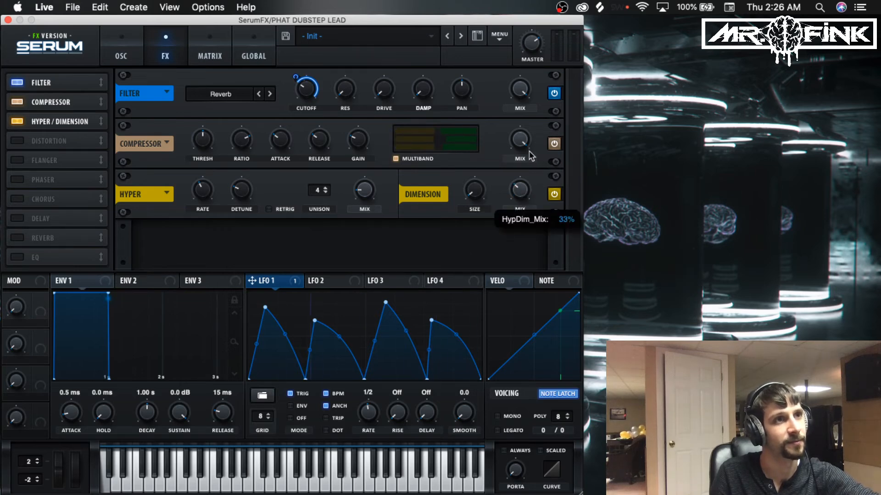
pyautogui.moveTo(528, 151); pyautogui.dragTo(529, 151)
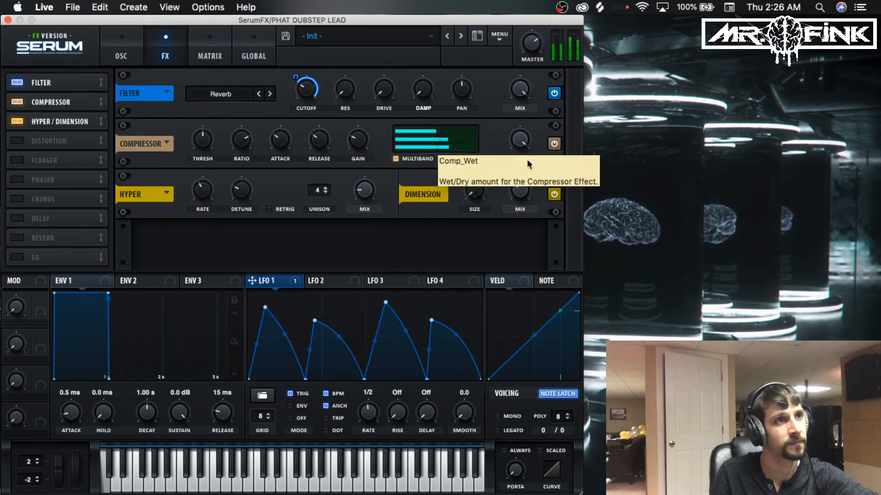
pyautogui.moveTo(524, 198); pyautogui.dragTo(525, 198)
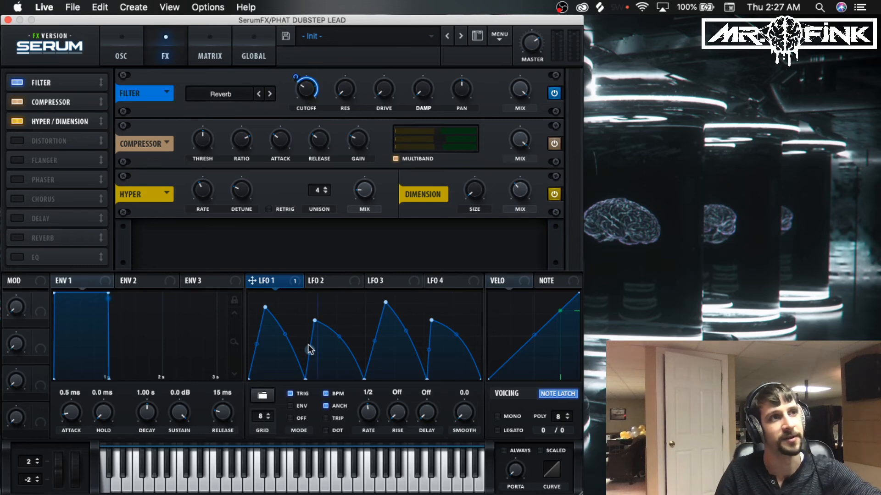
# Close the SerumFX window and fine-tune in Phase Plant how strongly the Analog oscillator modulates the Melting Square wavetable's phase.
pyautogui.click(8, 20)
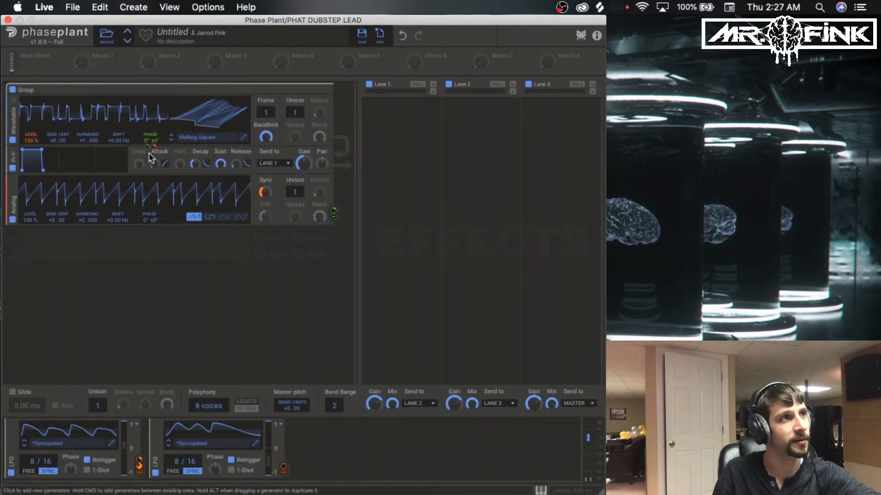
pyautogui.moveTo(147, 147)
pyautogui.mouseDown()
pyautogui.moveTo(148, 140)
pyautogui.moveTo(148, 154)
pyautogui.mouseUp()
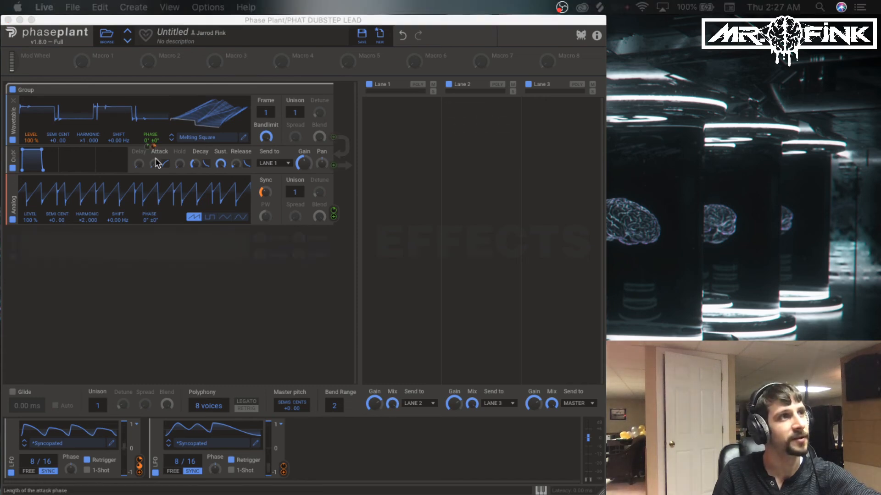
pyautogui.moveTo(147, 143)
pyautogui.moveTo(147, 146); pyautogui.dragTo(148, 134)
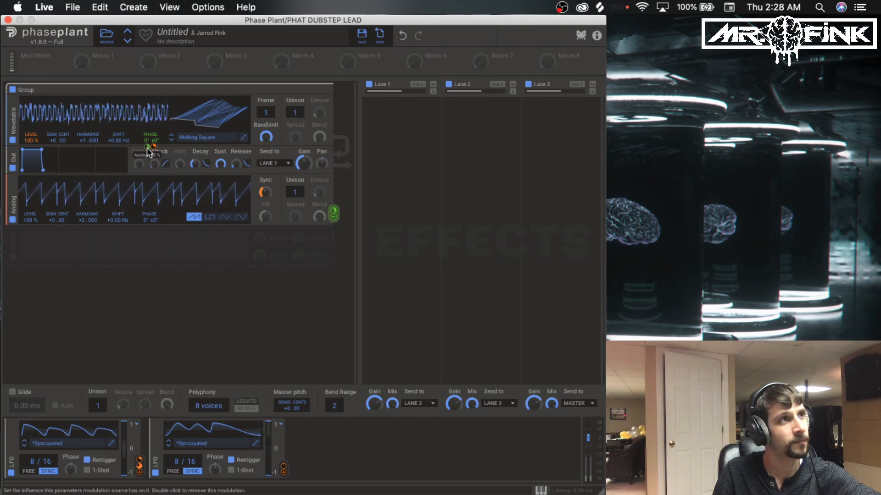
pyautogui.click(8, 20)
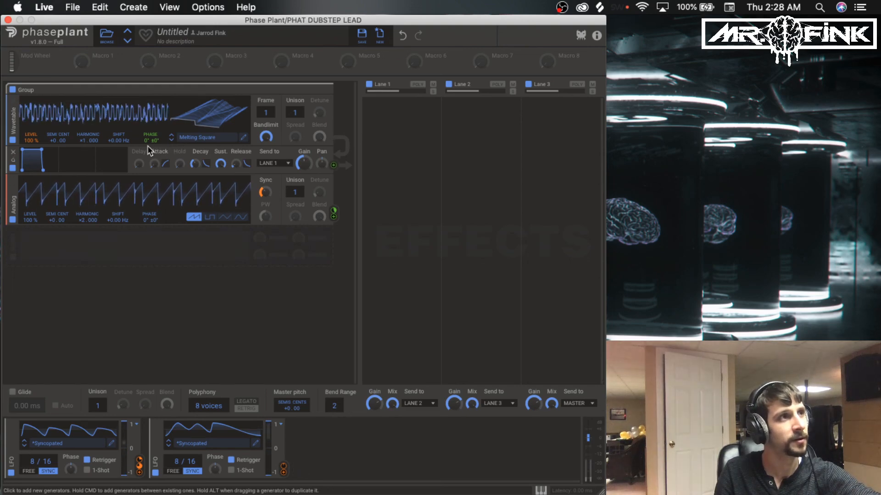
pyautogui.moveTo(150, 141)
pyautogui.moveTo(147, 146); pyautogui.dragTo(147, 129)
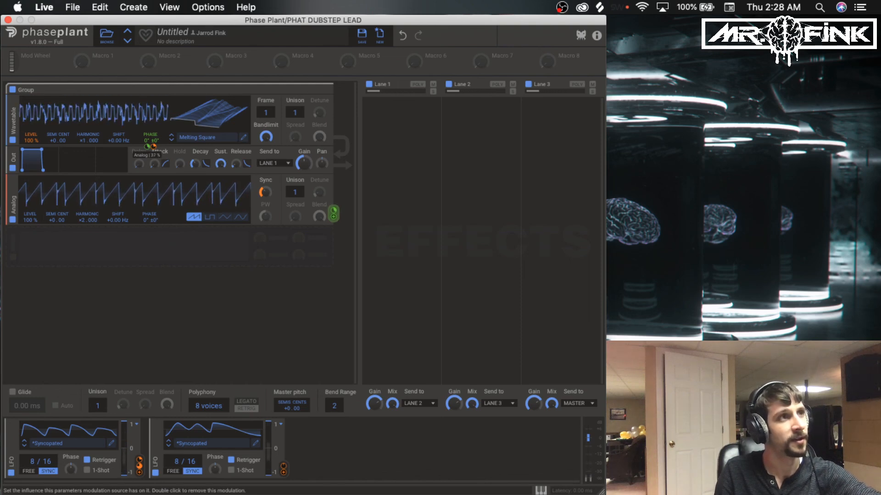
pyautogui.moveTo(148, 128); pyautogui.dragTo(147, 129)
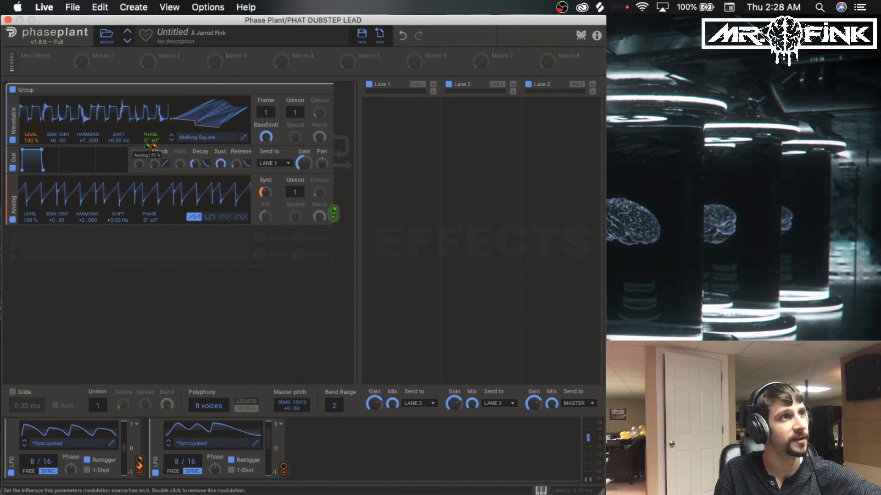
pyautogui.moveTo(147, 147)
pyautogui.mouseDown()
pyautogui.moveTo(147, 131)
pyautogui.moveTo(148, 142)
pyautogui.mouseUp()
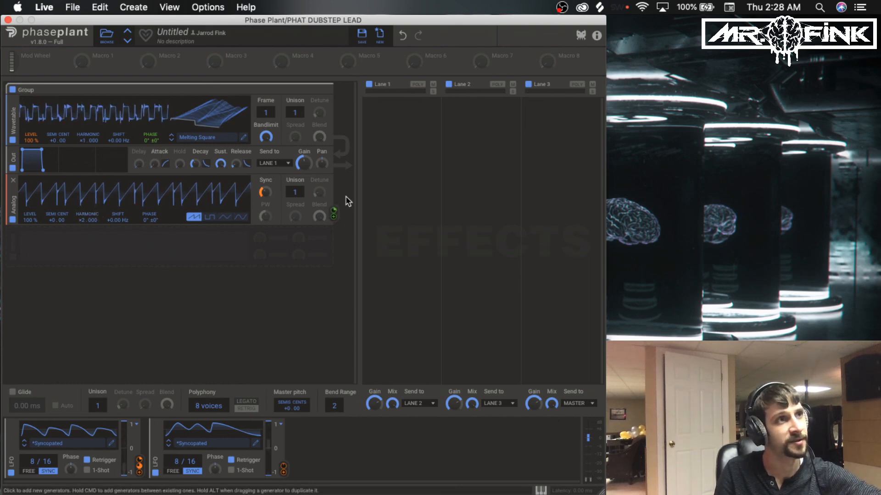
pyautogui.moveTo(335, 214)
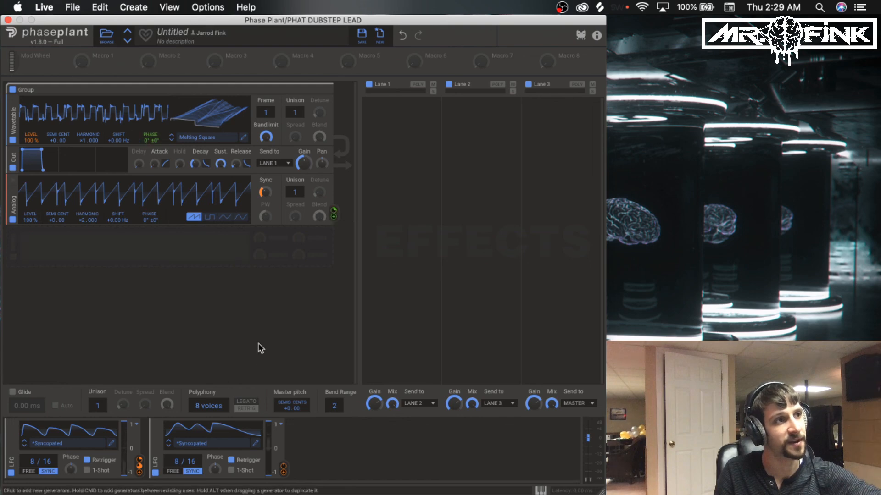